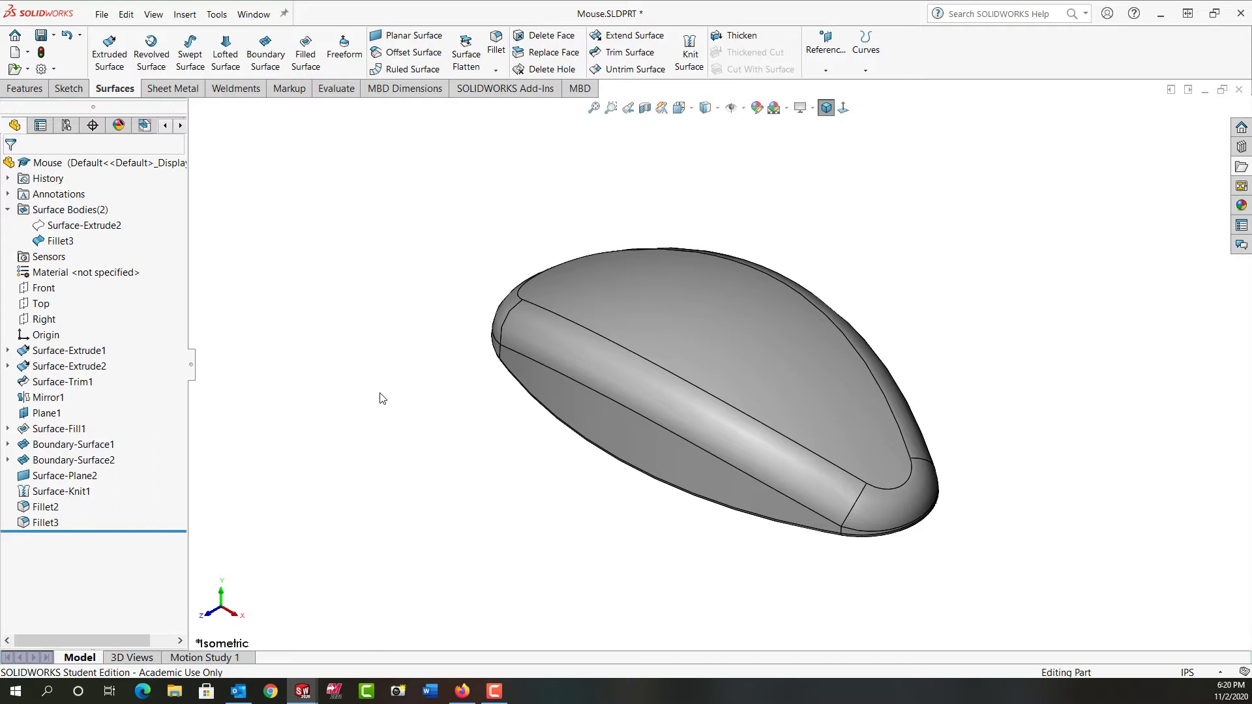
- Switch from Mouse.SLDPRT to the Mouse2.SLDPRT part window
{"action": "key", "text": "ctrl+Tab"}
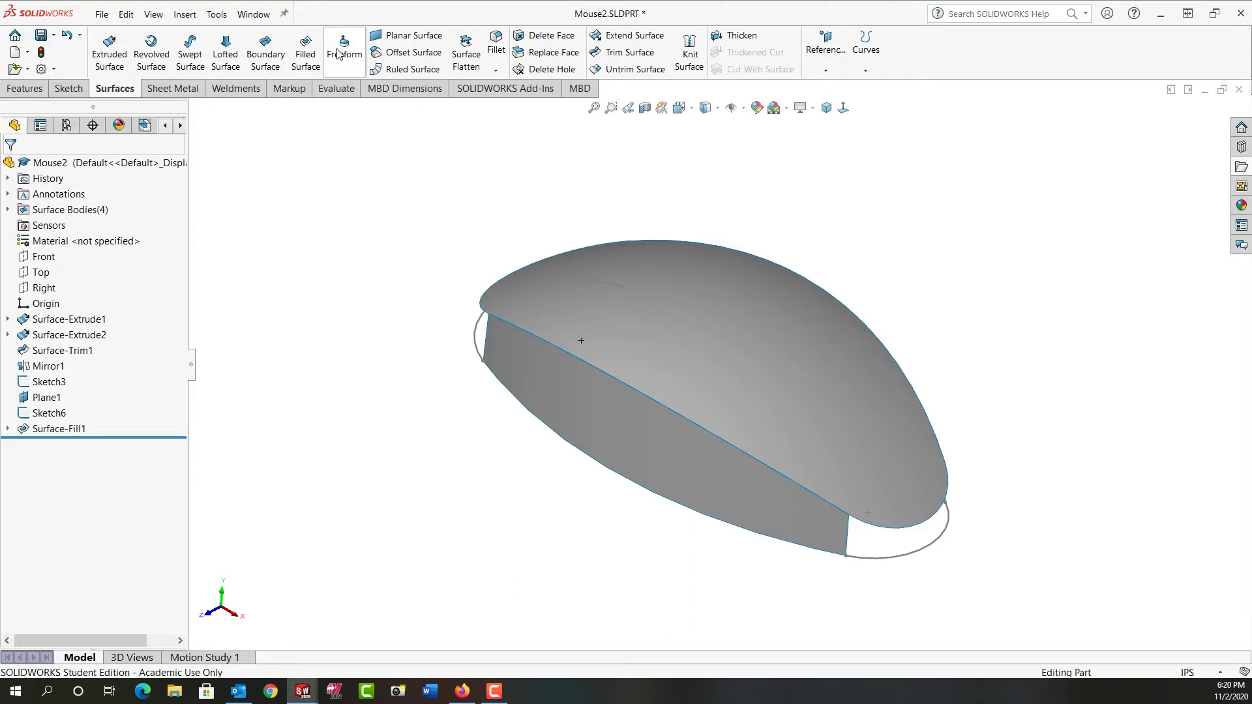
- Close the narrow rear end with a filled surface bounded by Sketch6 and three adjoining edges
{"action": "left_click", "coordinate": [306, 55]}
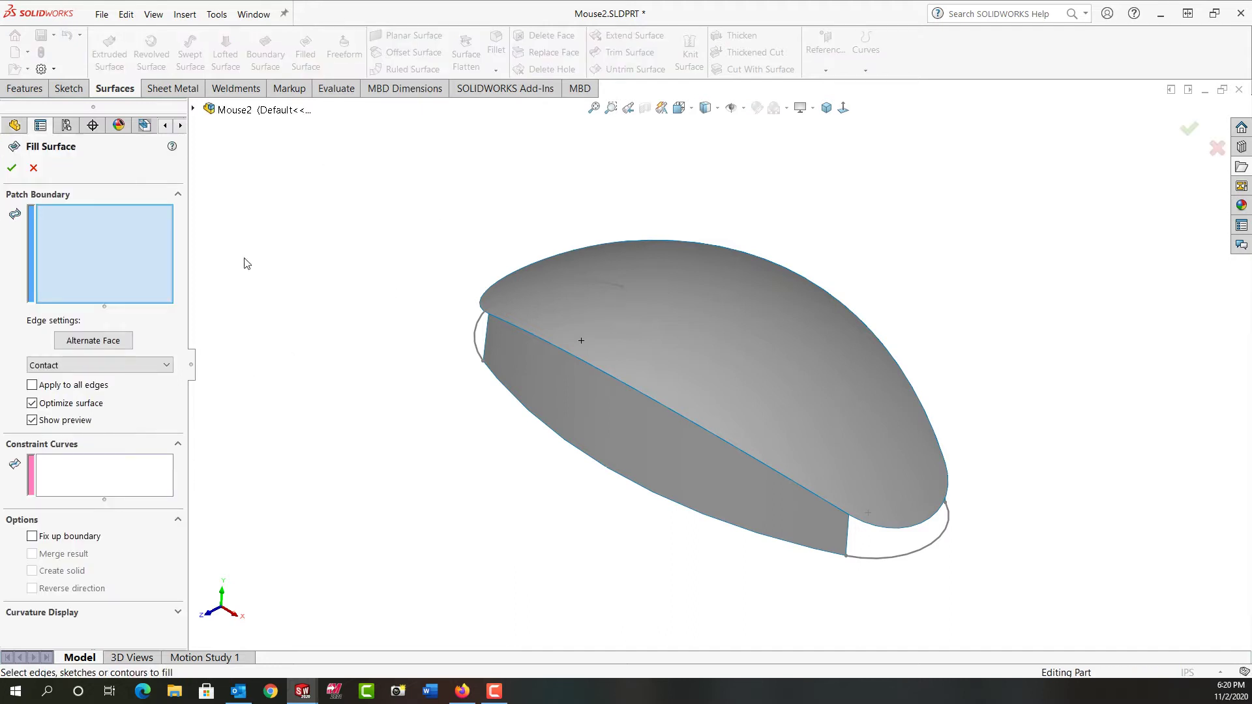
{"action": "left_click", "coordinate": [193, 109]}
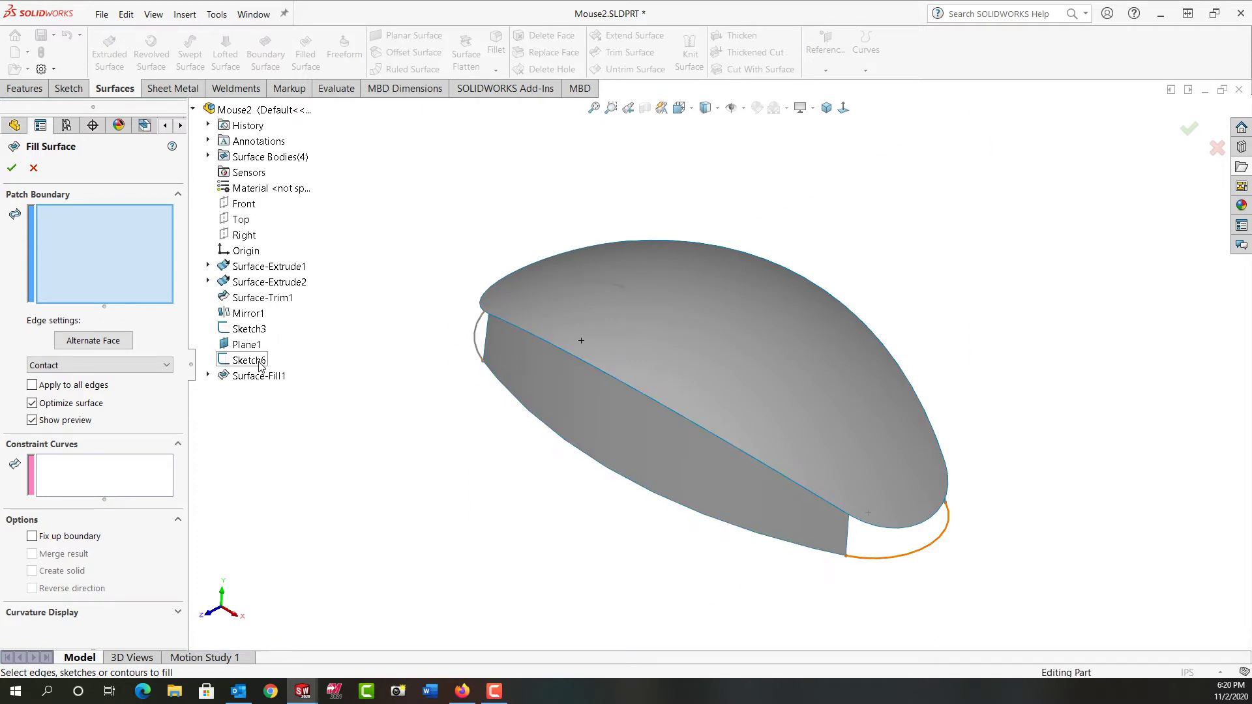
{"action": "left_click", "coordinate": [251, 361]}
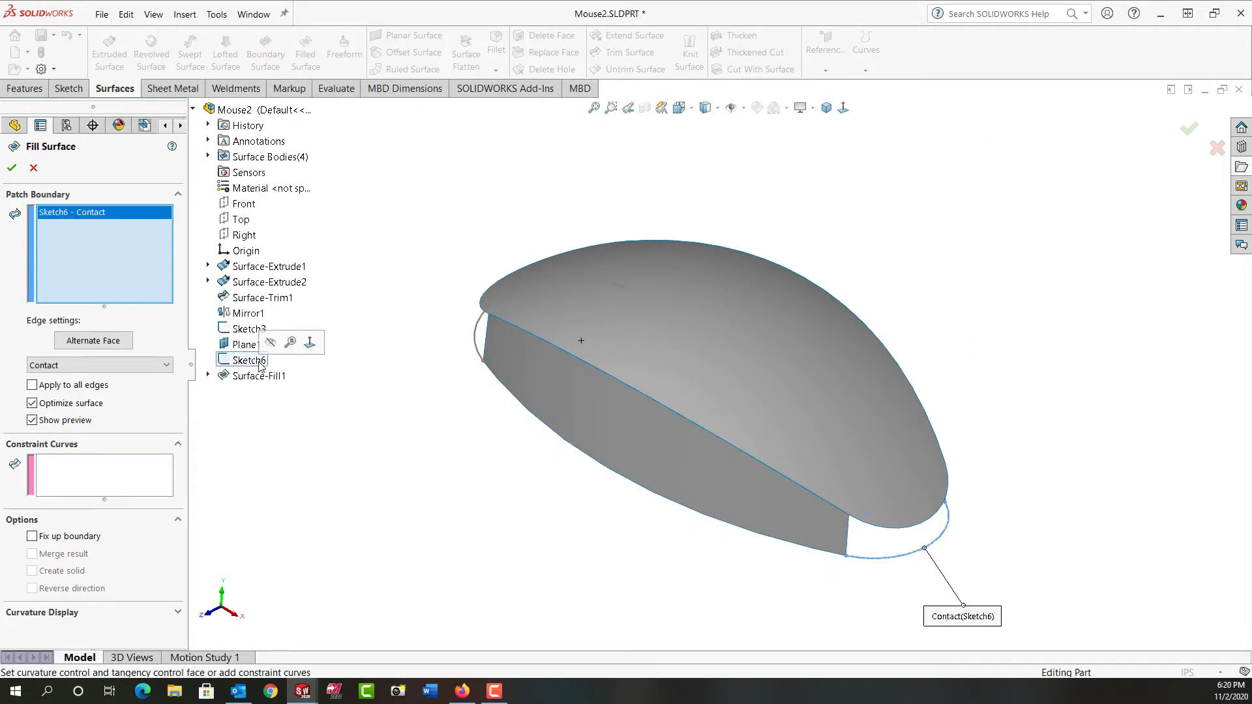
{"action": "left_click", "coordinate": [848, 541]}
{"action": "left_click", "coordinate": [888, 530]}
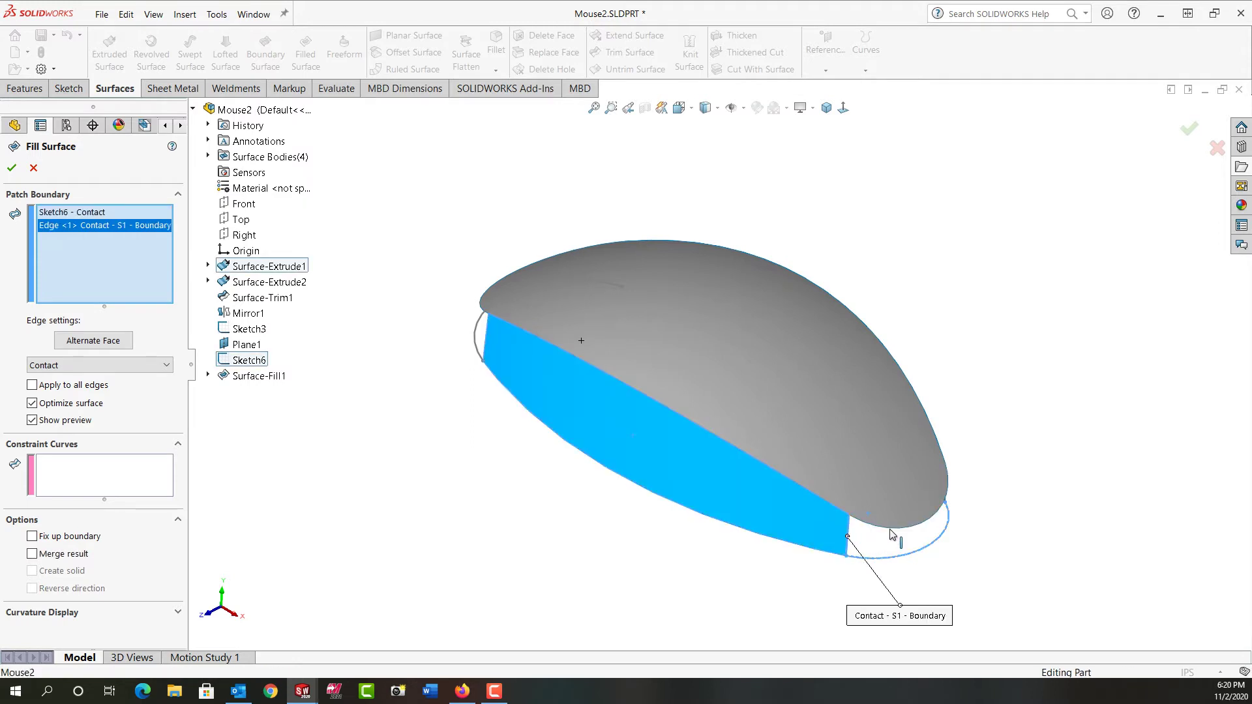
{"action": "middle_click_drag", "start_coordinate": [1015, 497], "coordinate": [964, 453]}
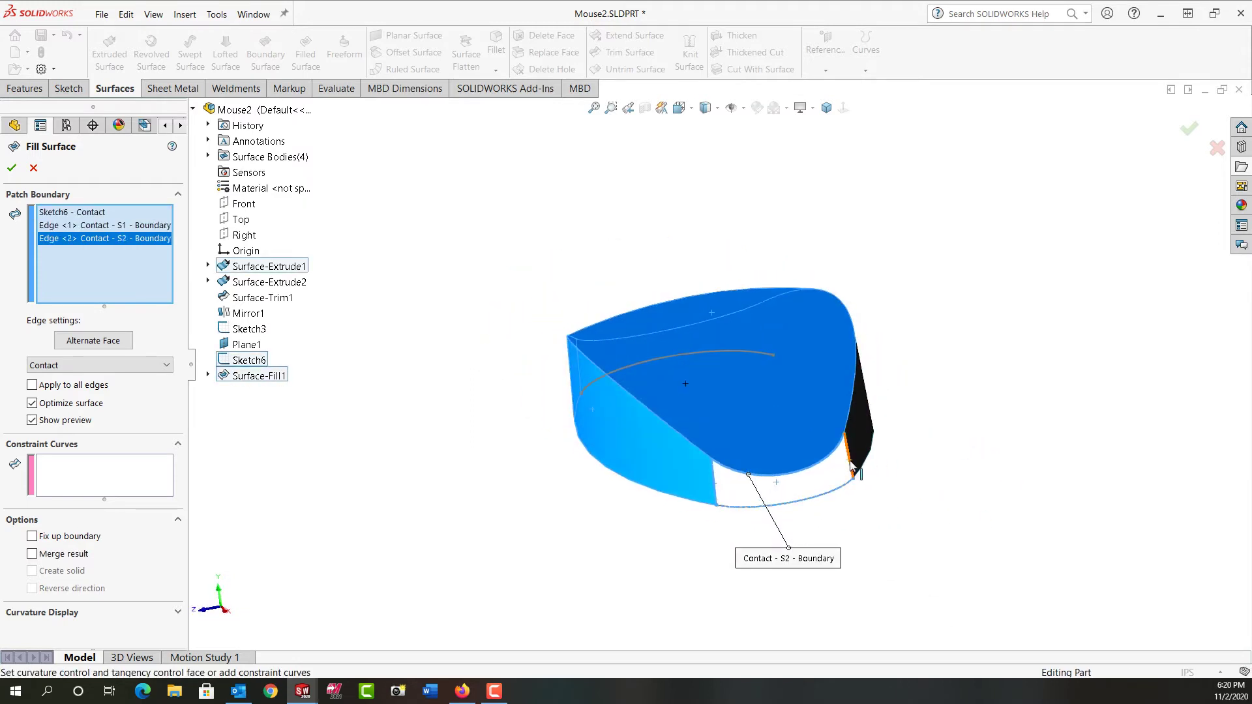
{"action": "left_click", "coordinate": [852, 466]}
{"action": "middle_click_drag", "start_coordinate": [873, 531], "coordinate": [936, 540]}
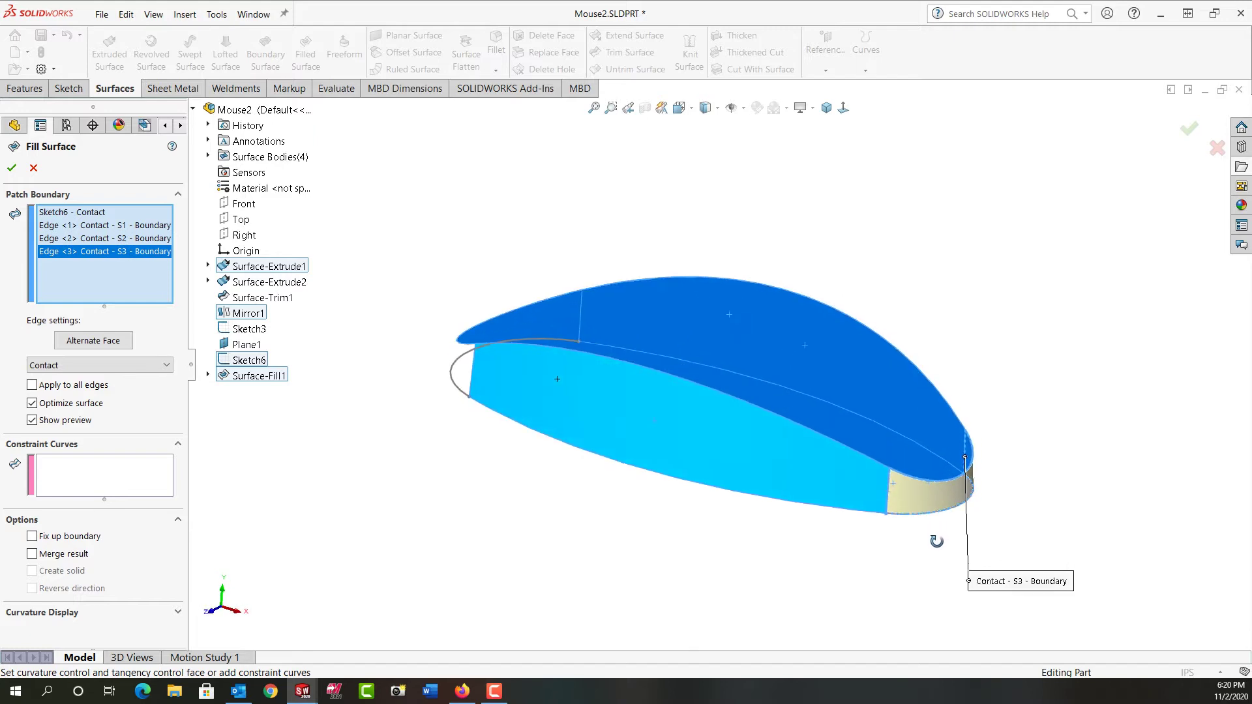
{"action": "left_click", "coordinate": [12, 168]}
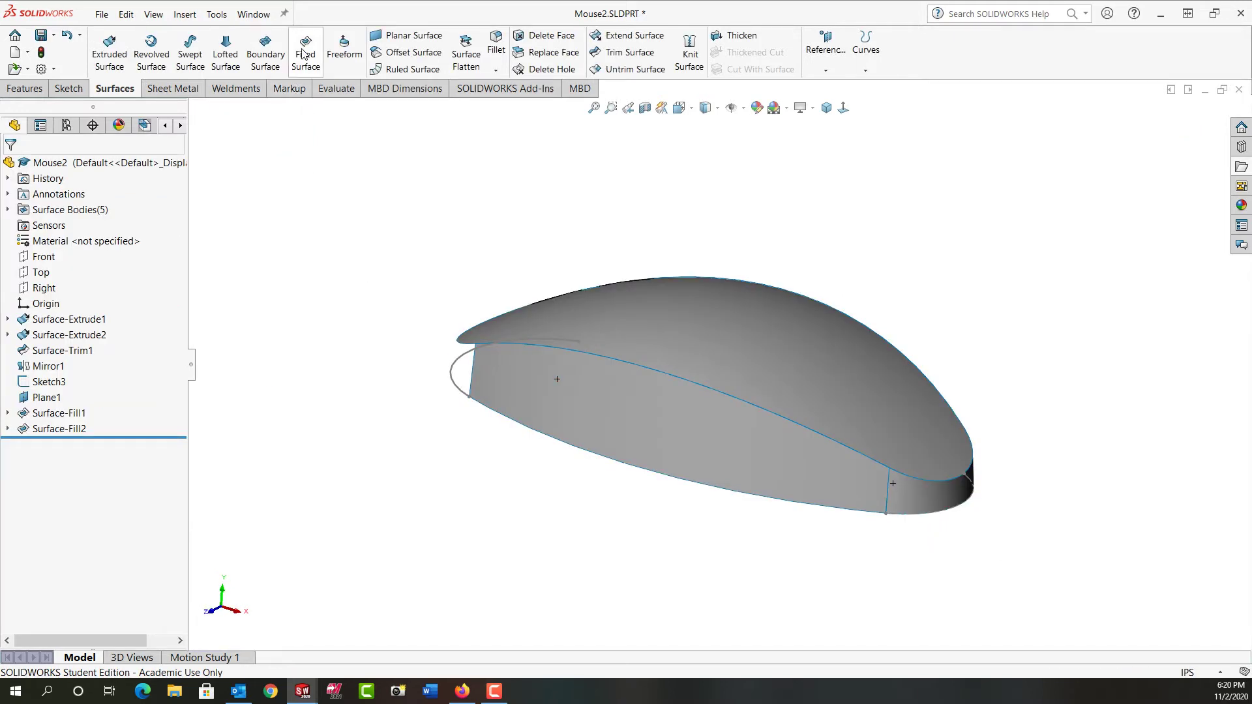
- Close the front end with a filled surface bounded by Sketch3 and adjoining edges, then move to Mouse3
{"action": "left_click", "coordinate": [305, 52]}
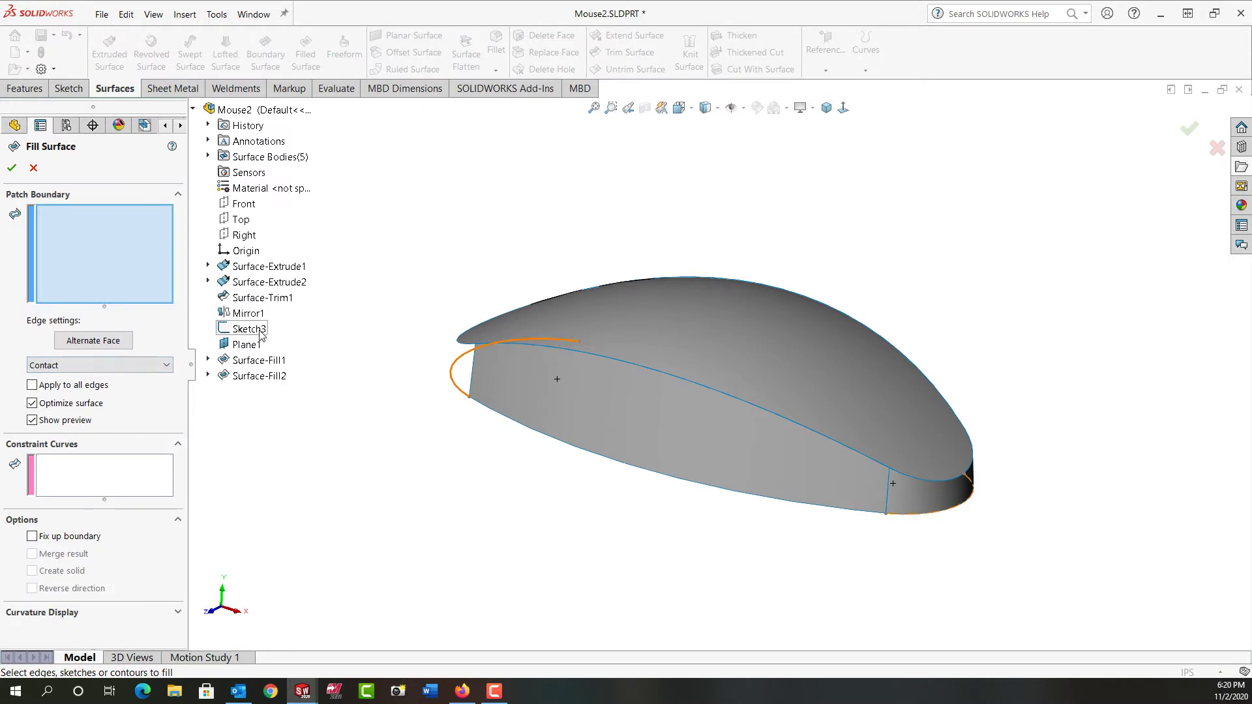
{"action": "left_click", "coordinate": [256, 329]}
{"action": "mouse_move", "coordinate": [400, 371]}
{"action": "middle_mouse_down"}
{"action": "mouse_move", "coordinate": [480, 376]}
{"action": "mouse_move", "coordinate": [483, 436]}
{"action": "mouse_move", "coordinate": [495, 439]}
{"action": "middle_mouse_up"}
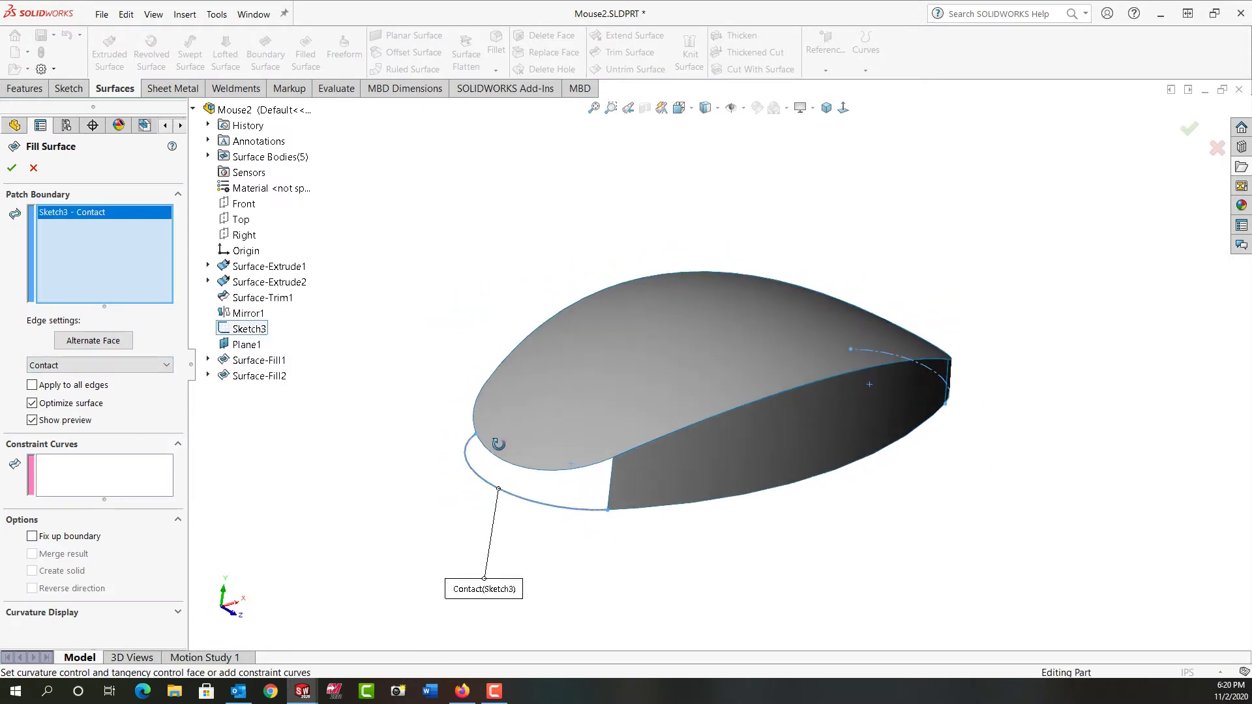
{"action": "left_click", "coordinate": [609, 497]}
{"action": "left_click", "coordinate": [573, 476]}
{"action": "middle_click_drag", "start_coordinate": [573, 477], "coordinate": [610, 461]}
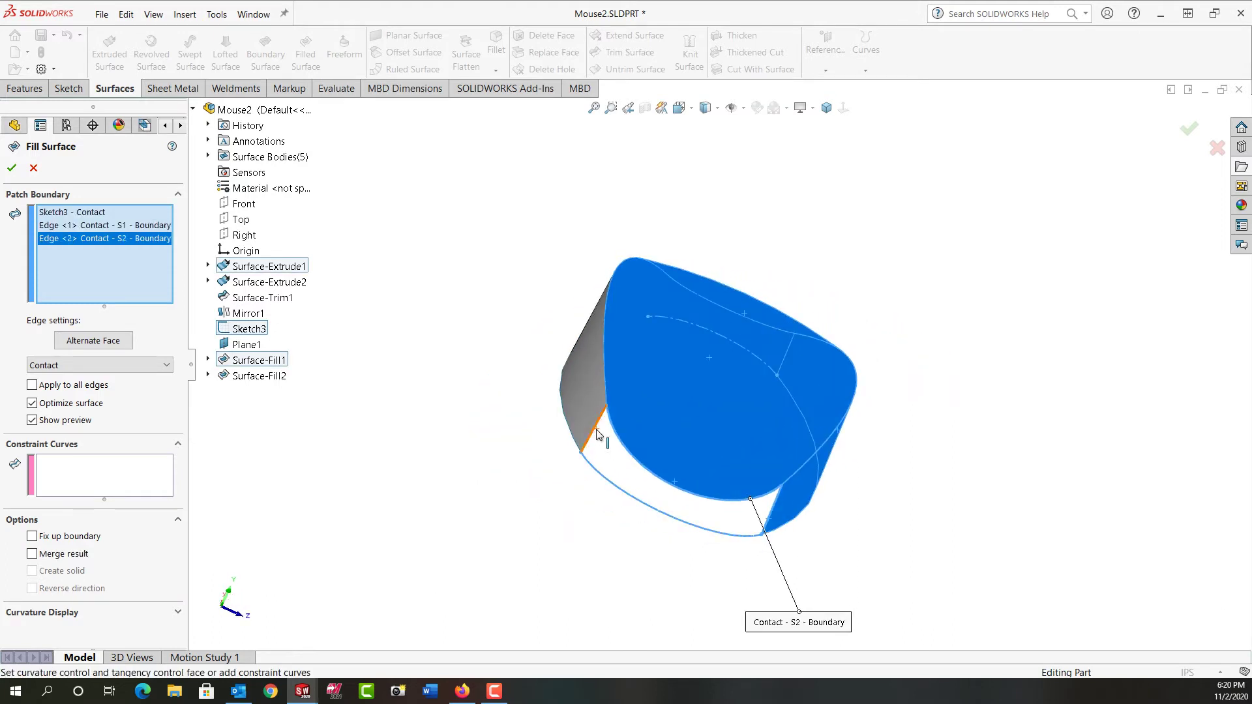
{"action": "left_click", "coordinate": [595, 433]}
{"action": "key", "text": "Return"}
{"action": "middle_click_drag", "start_coordinate": [554, 497], "coordinate": [398, 478]}
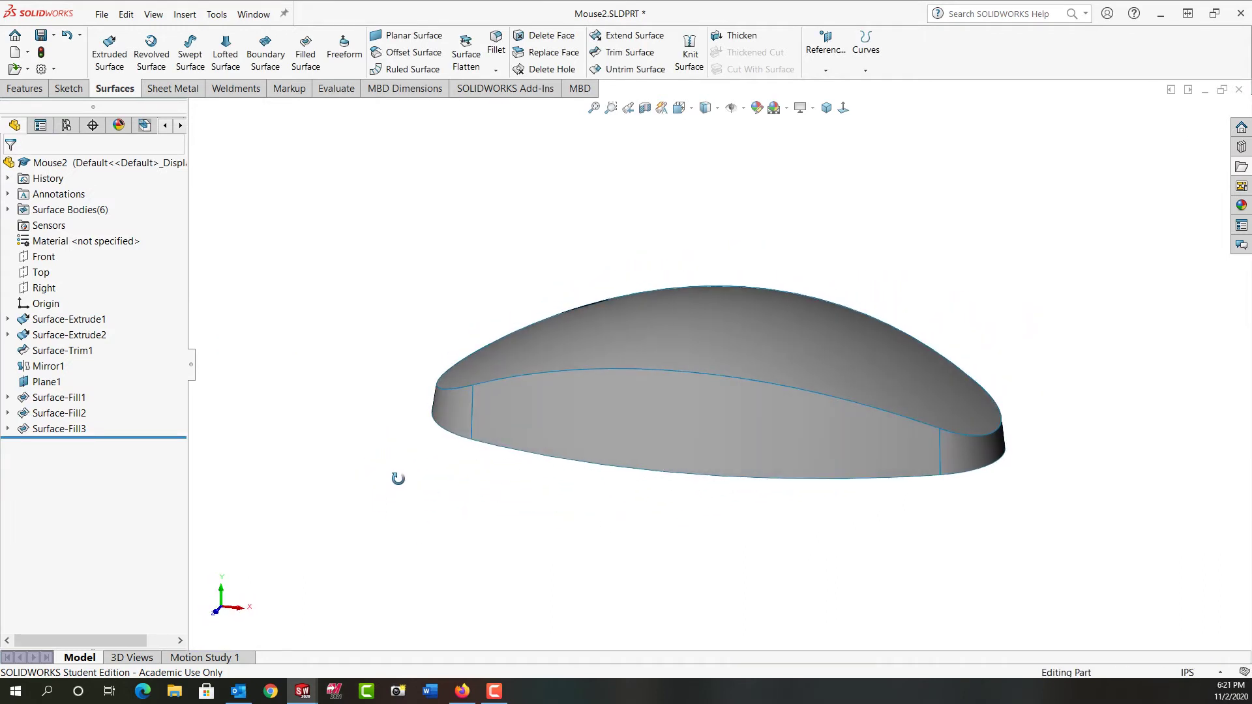
{"action": "key", "text": "ctrl+Tab"}
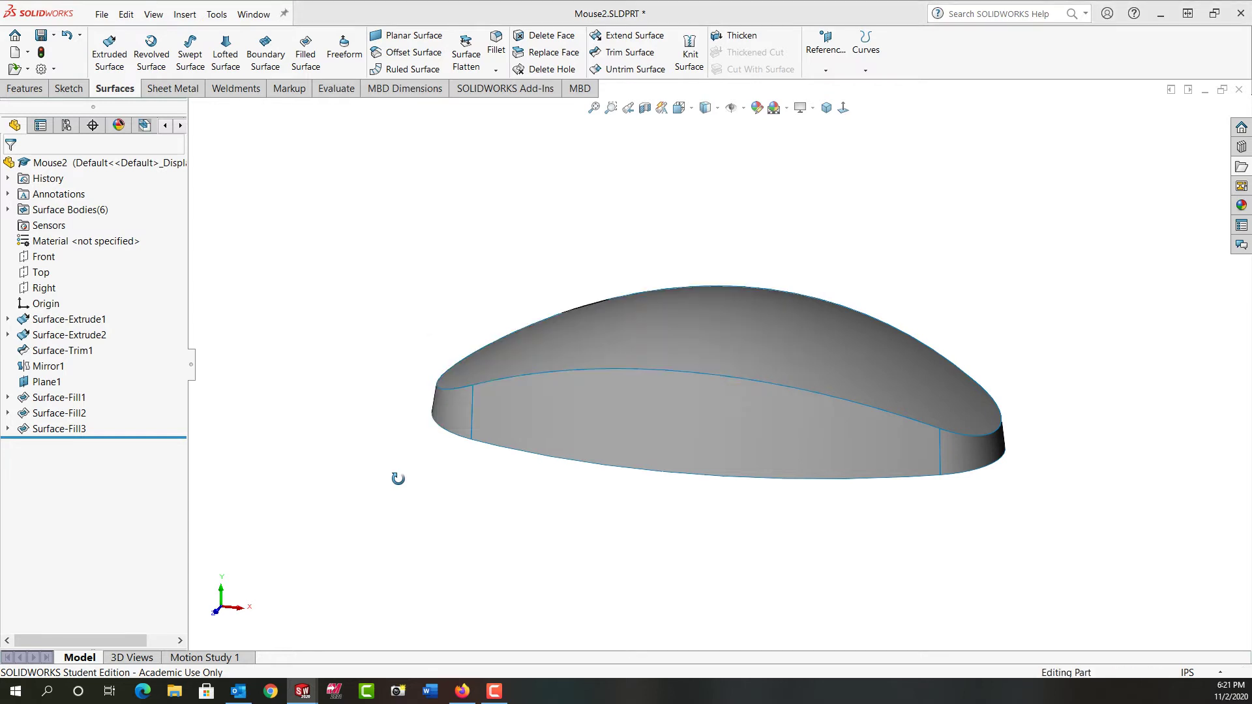
- Bring up Mouse3.SLDPRT and briefly select Sketch3 to inspect its curves
{"action": "key", "text": "ctrl+7"}
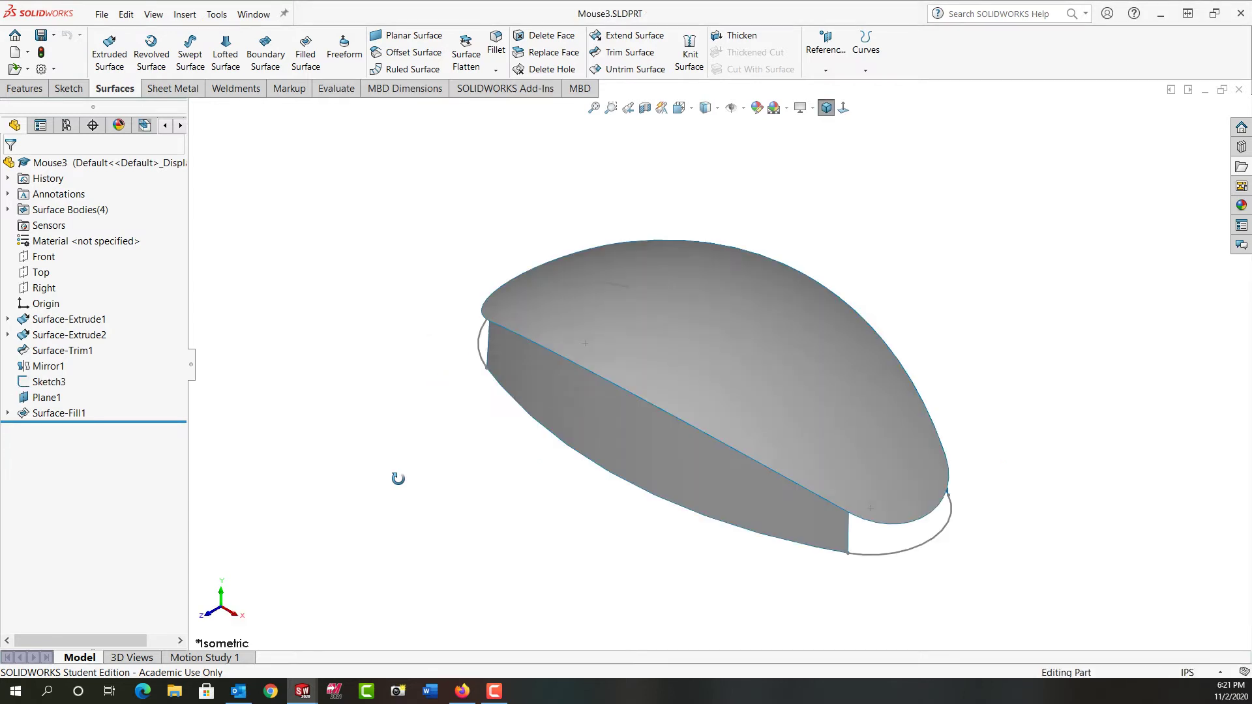
{"action": "left_click", "coordinate": [49, 381]}
{"action": "left_click", "coordinate": [354, 416]}
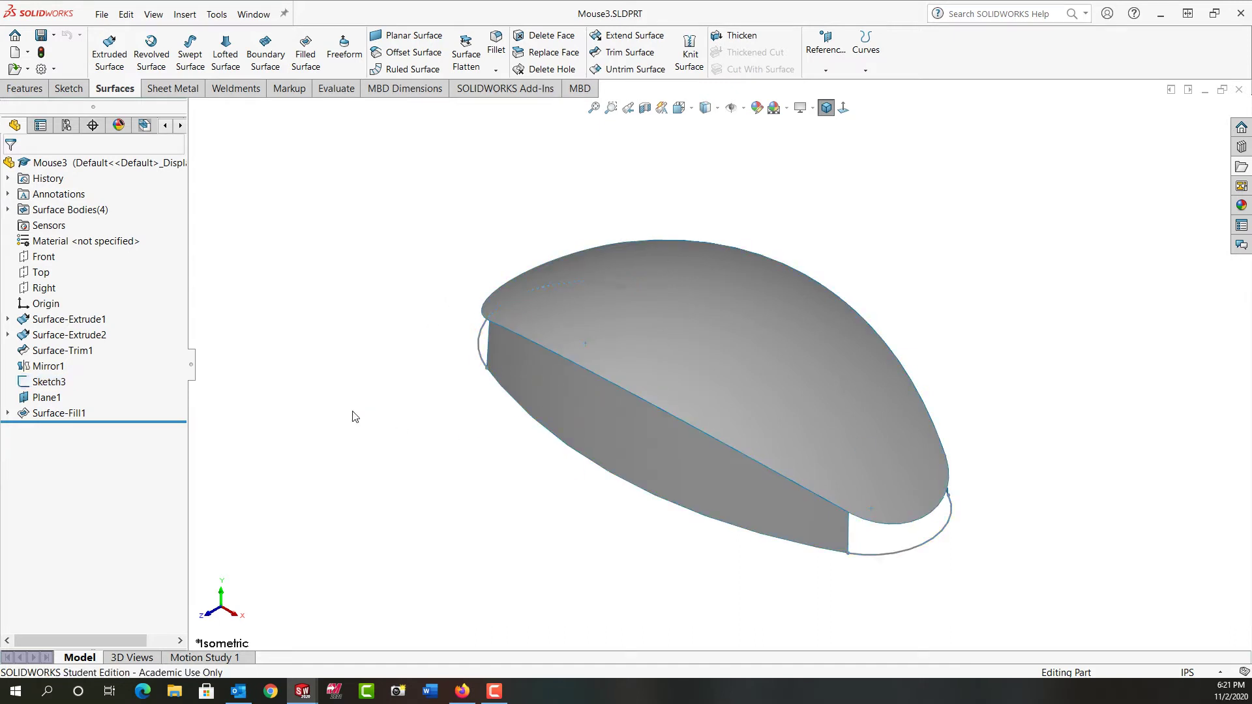
- Close the narrow end with a boundary surface from the end edge and sketch curve, guided by two side edges
{"action": "left_click", "coordinate": [269, 57]}
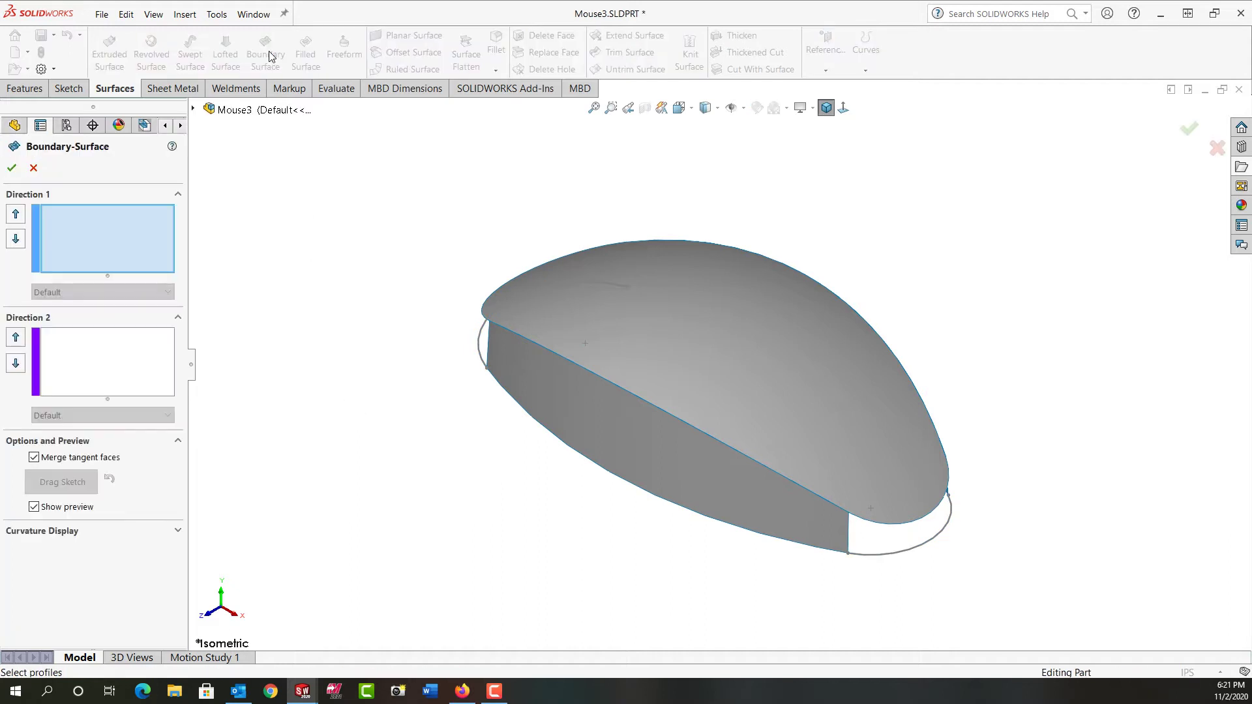
{"action": "left_click", "coordinate": [878, 530]}
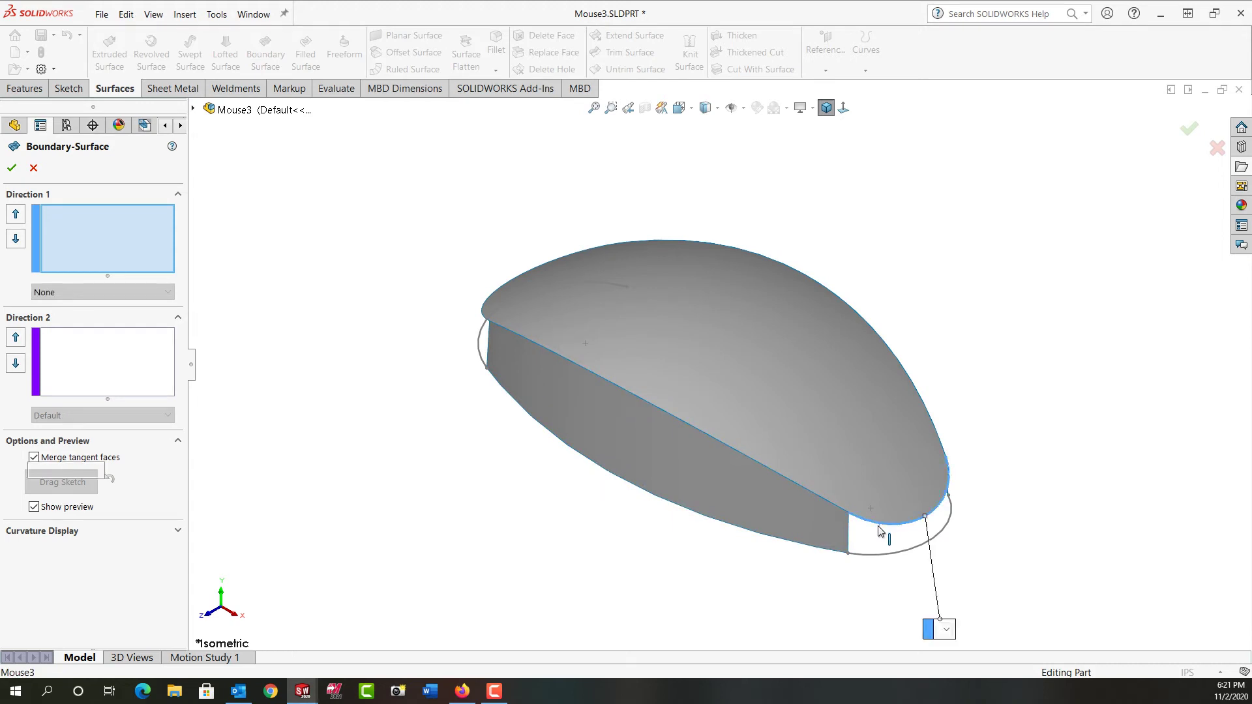
{"action": "left_click", "coordinate": [868, 561]}
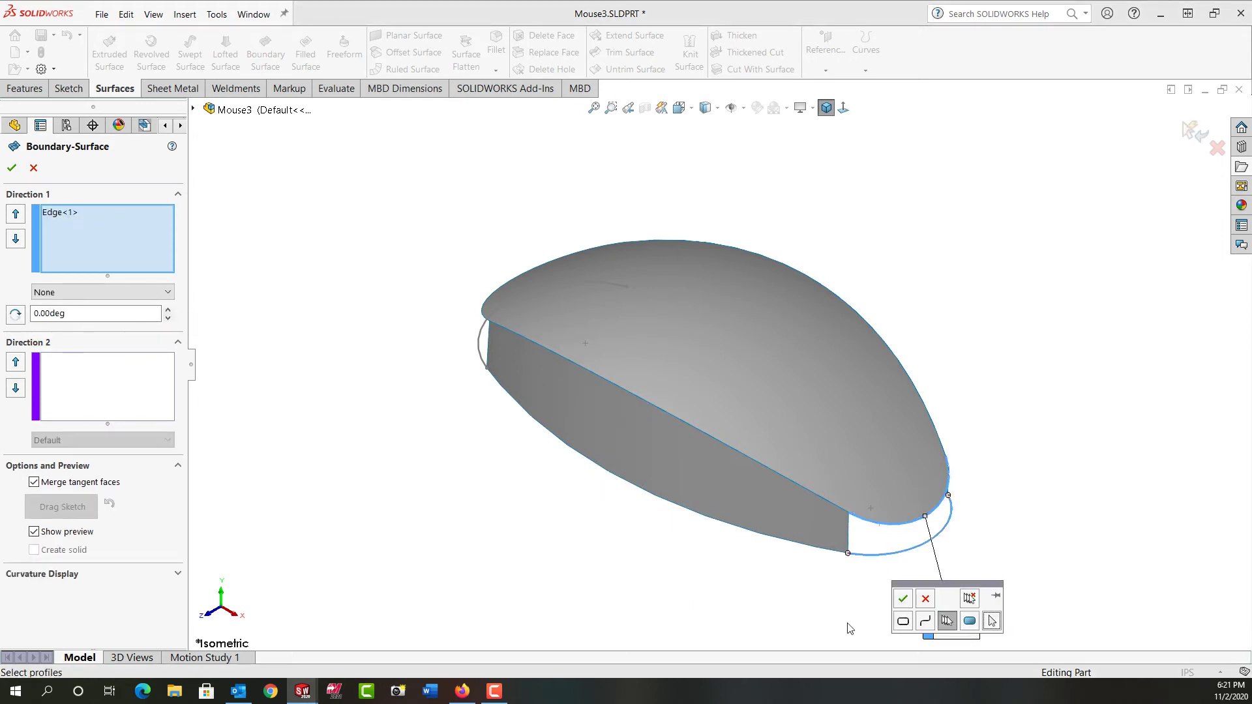
{"action": "left_click", "coordinate": [902, 599]}
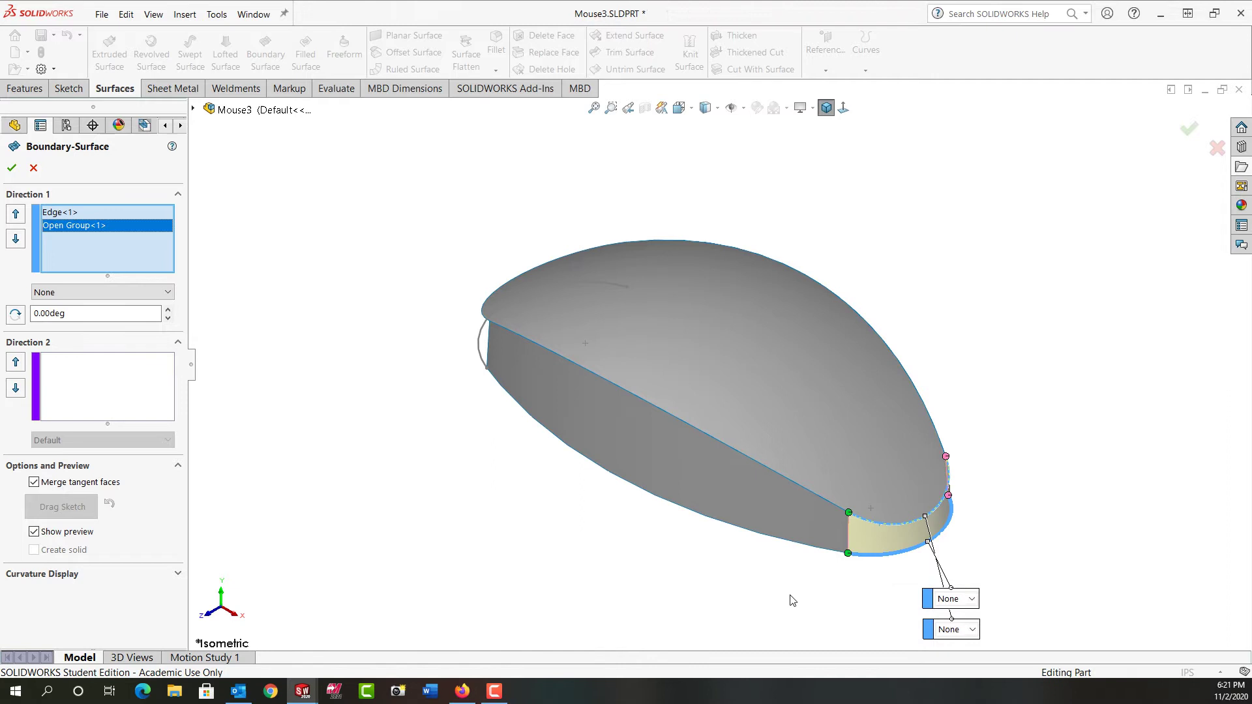
{"action": "left_click", "coordinate": [78, 399]}
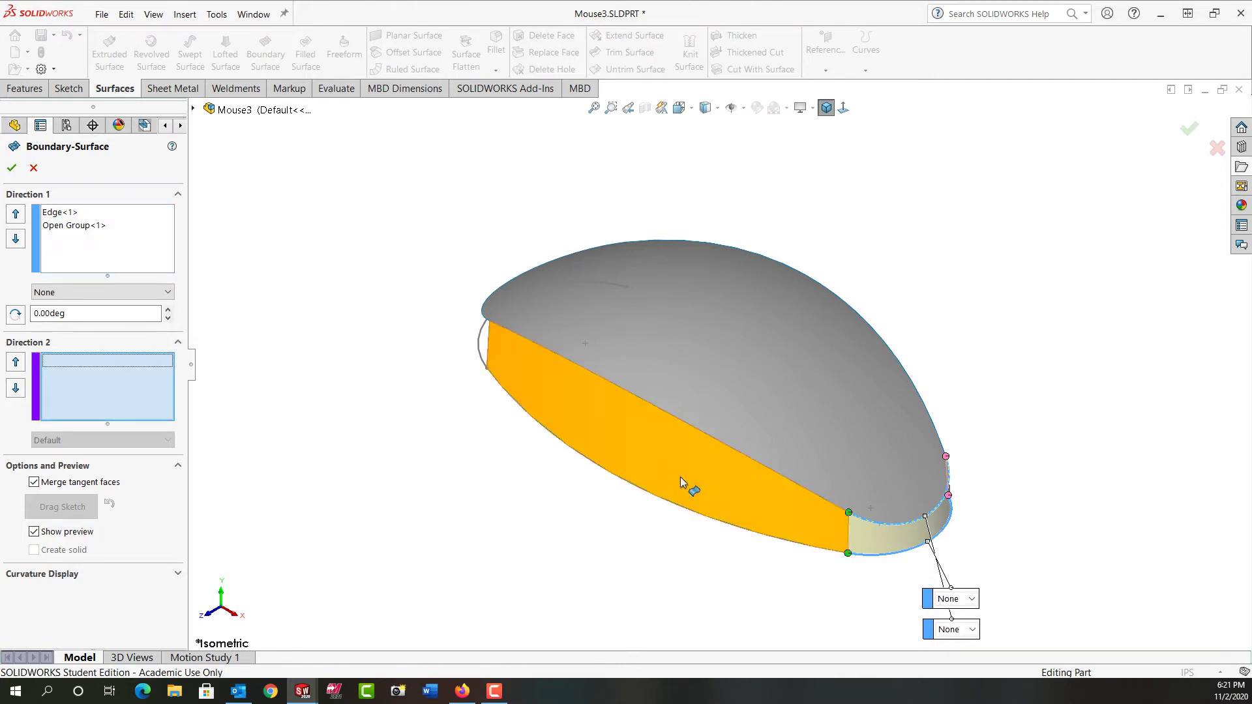
{"action": "left_click", "coordinate": [847, 535]}
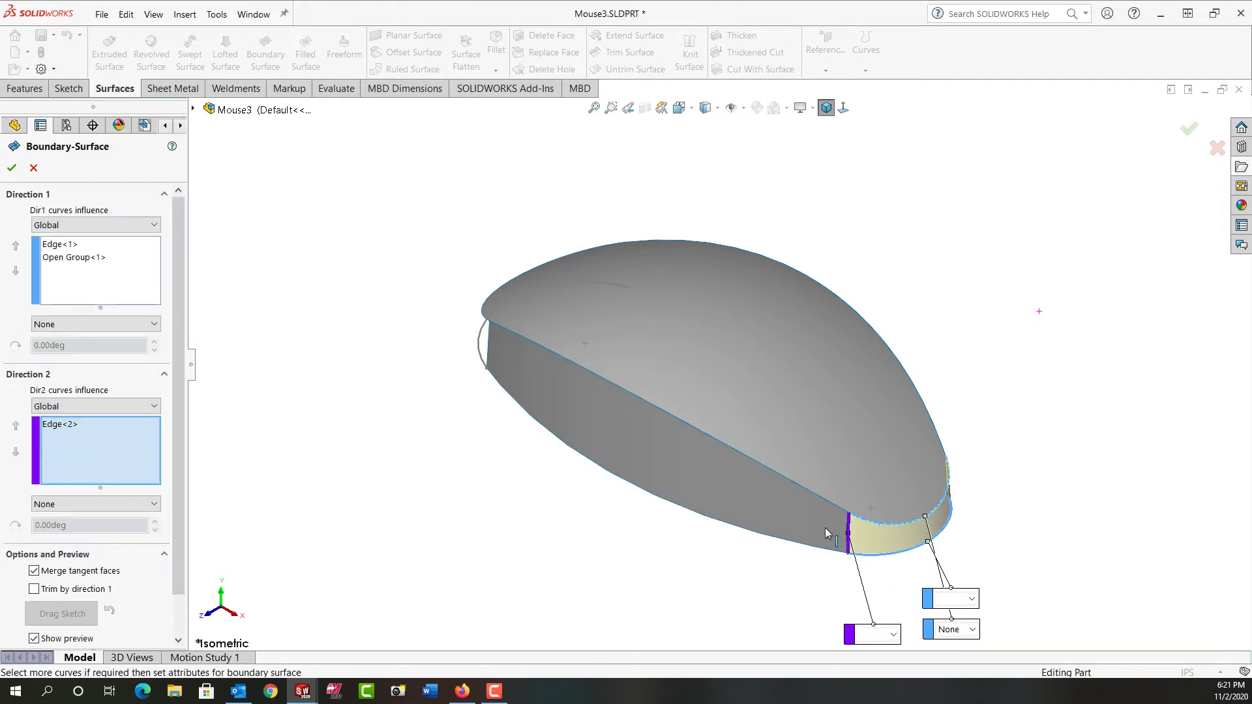
{"action": "middle_click_drag", "start_coordinate": [760, 503], "coordinate": [782, 525]}
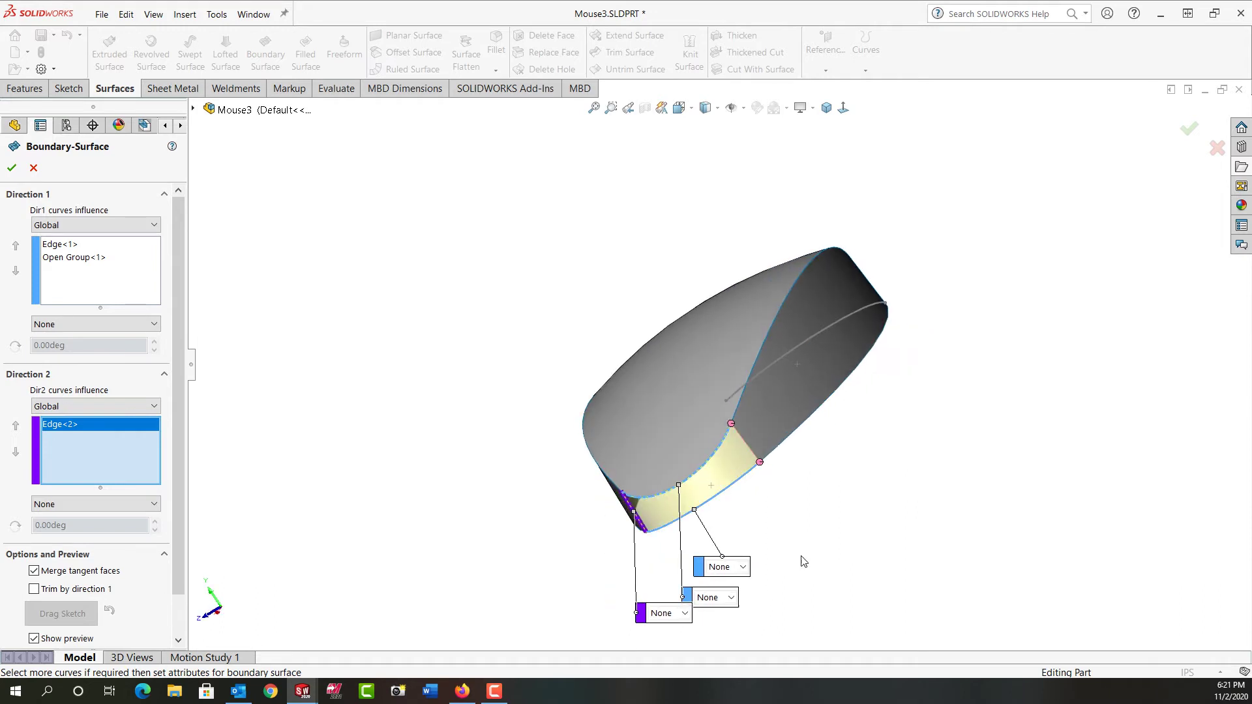
{"action": "left_click", "coordinate": [750, 452]}
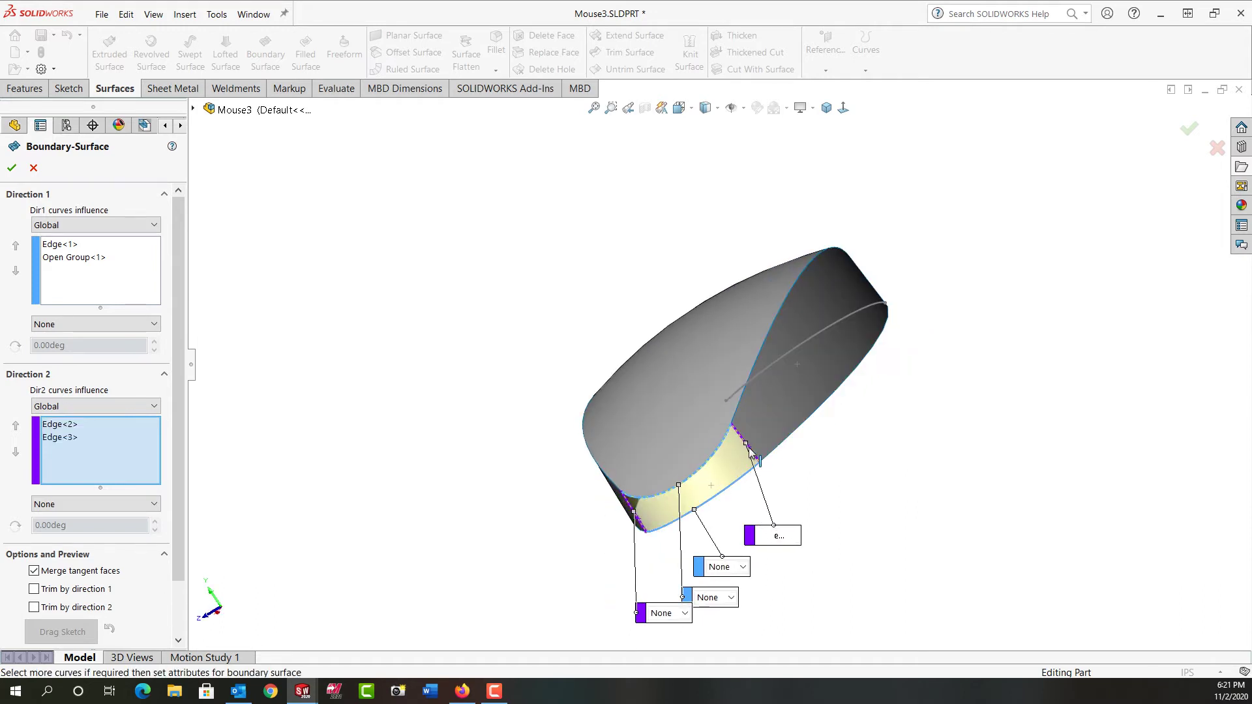
{"action": "left_click", "coordinate": [13, 169]}
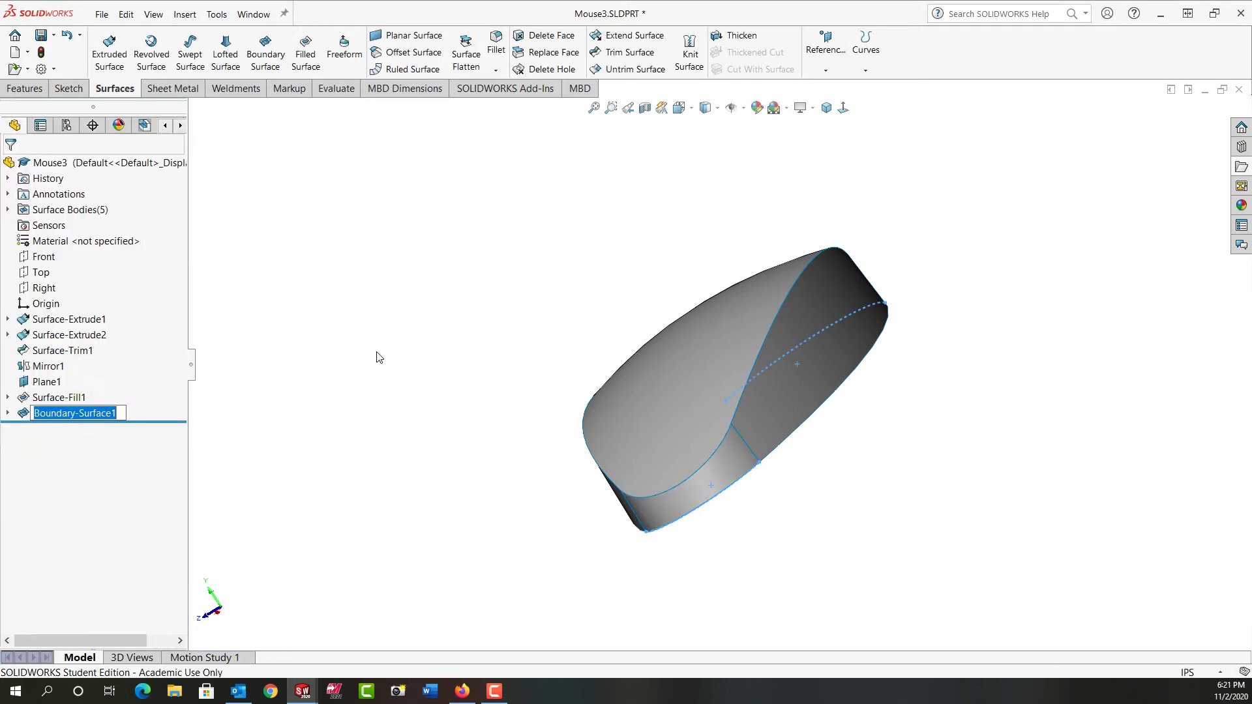
{"action": "middle_click_drag", "start_coordinate": [376, 357], "coordinate": [590, 308]}
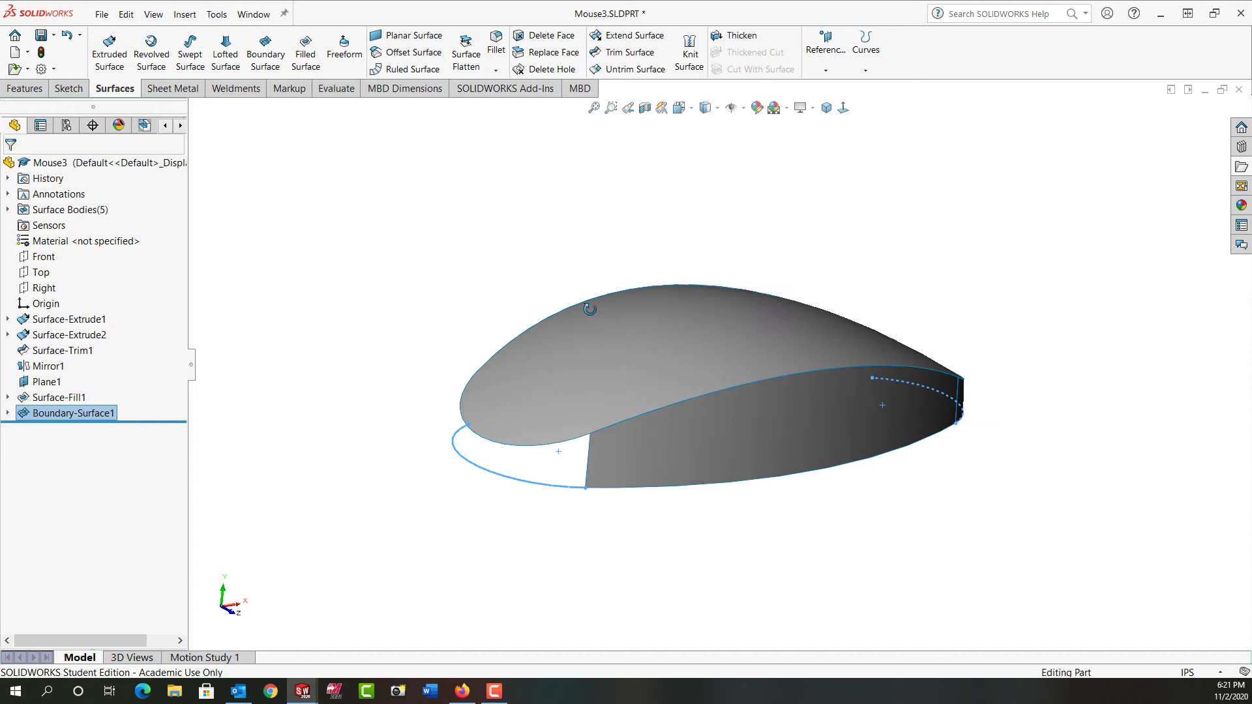
- Start a second boundary surface, unhide Sketch3, and set the top edge and sketch curve as Direction 1 profiles
{"action": "left_click", "coordinate": [266, 66]}
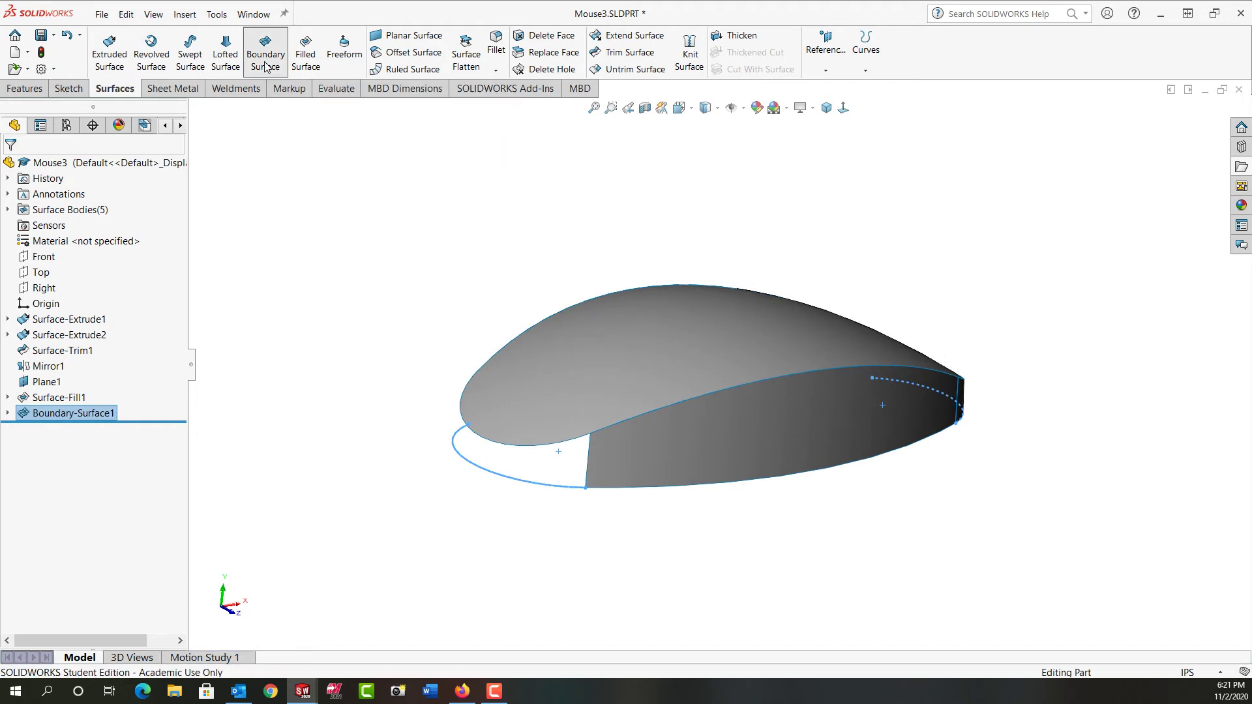
{"action": "left_click", "coordinate": [496, 447]}
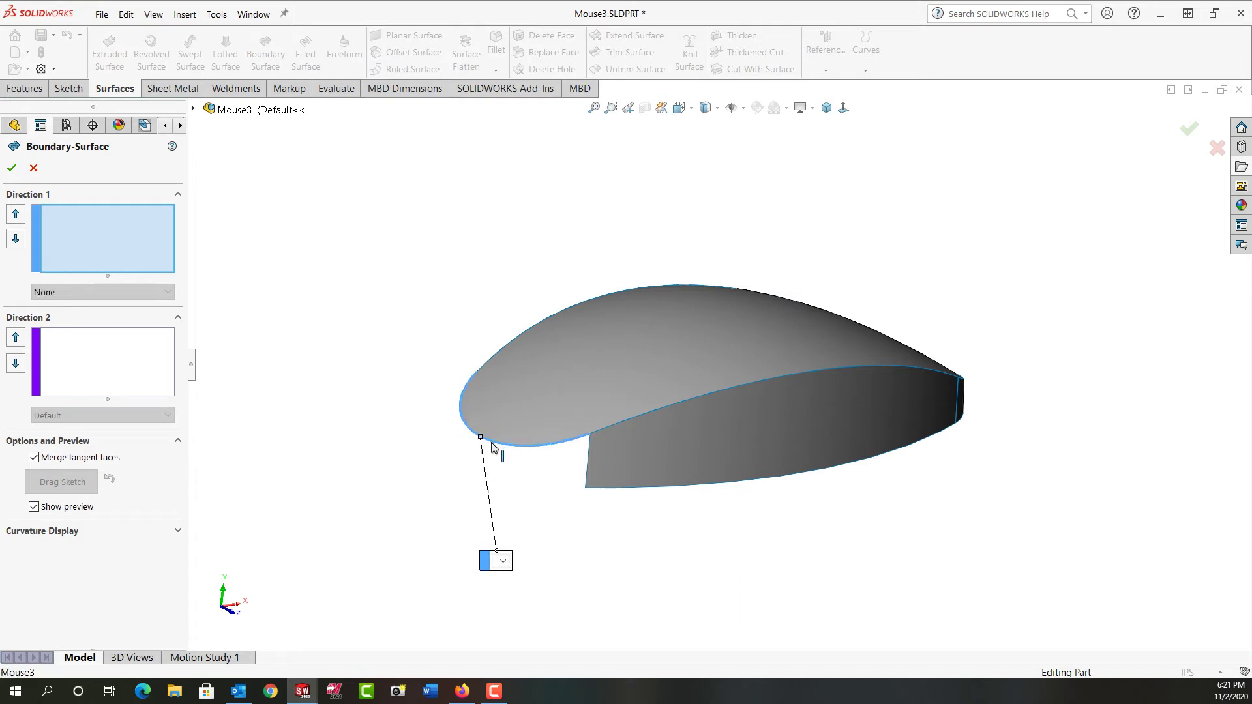
{"action": "left_click", "coordinate": [193, 110]}
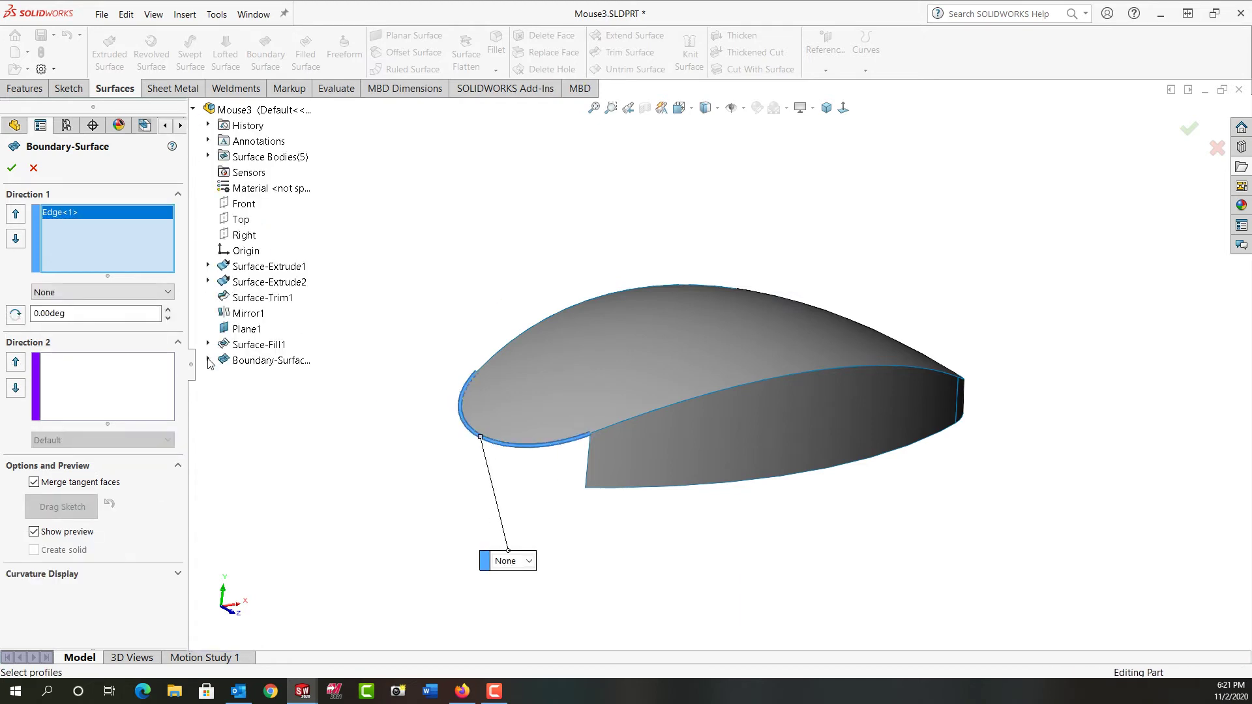
{"action": "left_click", "coordinate": [208, 359]}
{"action": "left_click", "coordinate": [249, 377]}
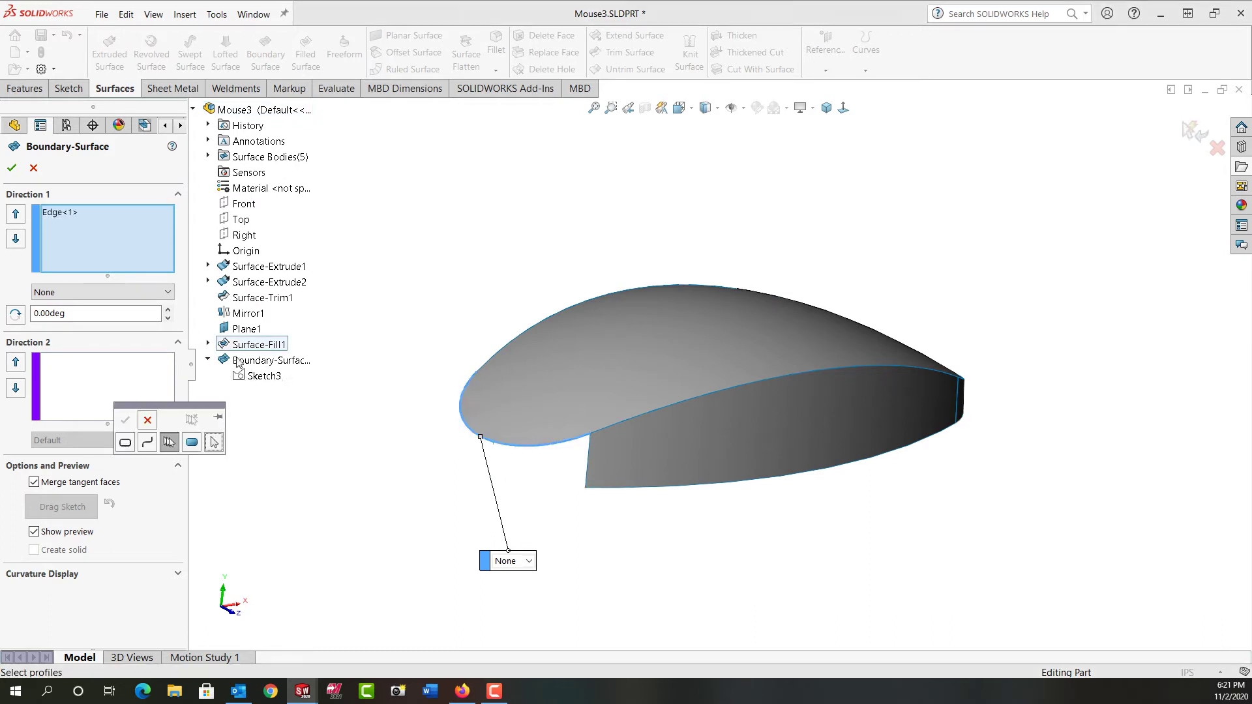
{"action": "right_click", "coordinate": [253, 379]}
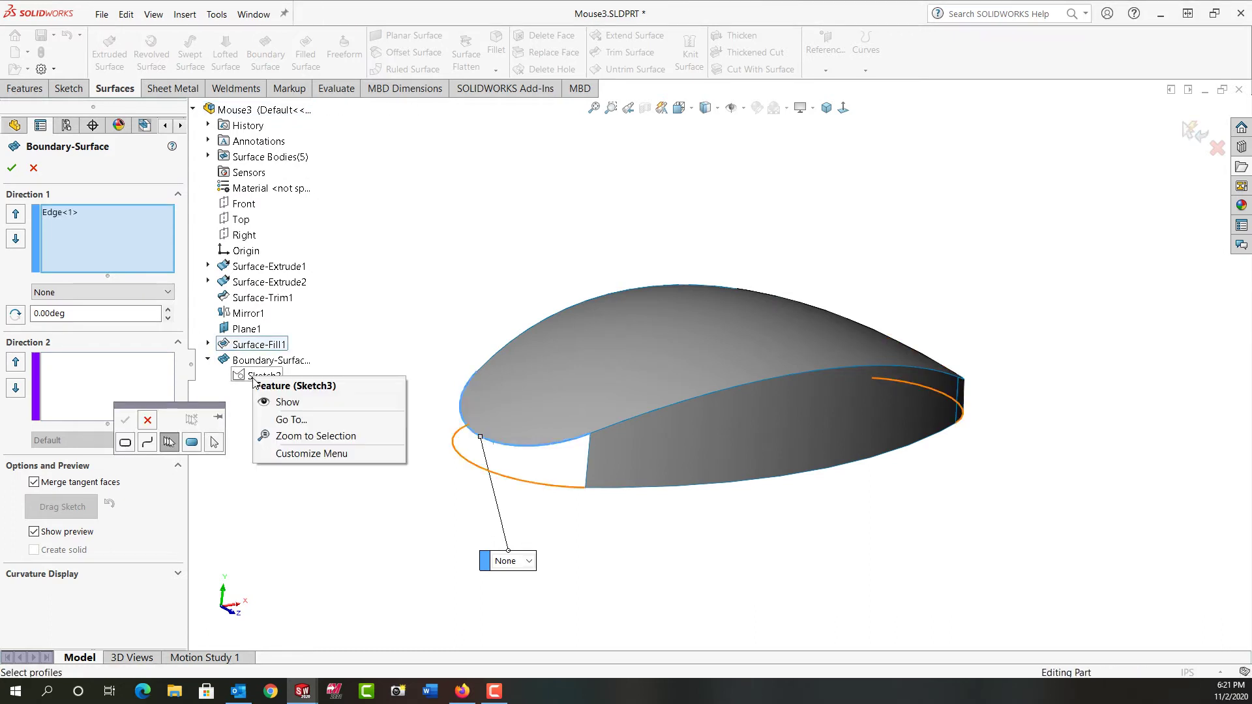
{"action": "left_click", "coordinate": [281, 400]}
{"action": "left_click", "coordinate": [164, 448]}
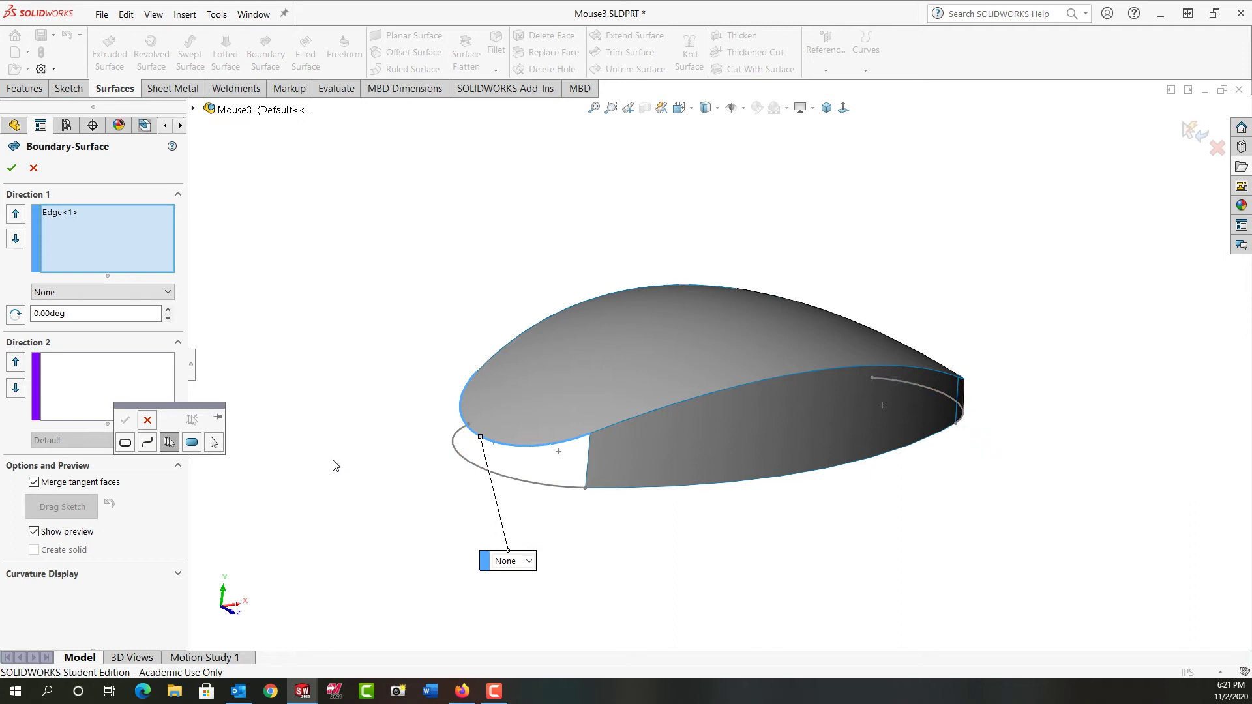
{"action": "left_click", "coordinate": [485, 472]}
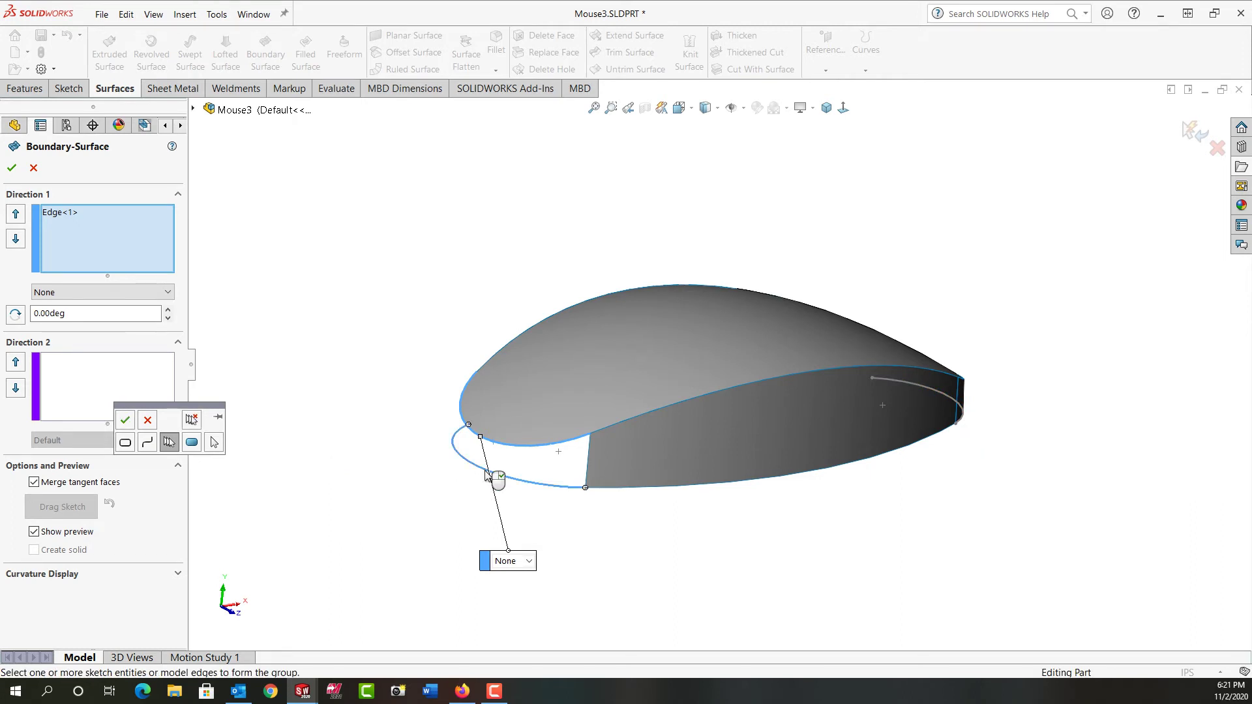
{"action": "left_click", "coordinate": [125, 419]}
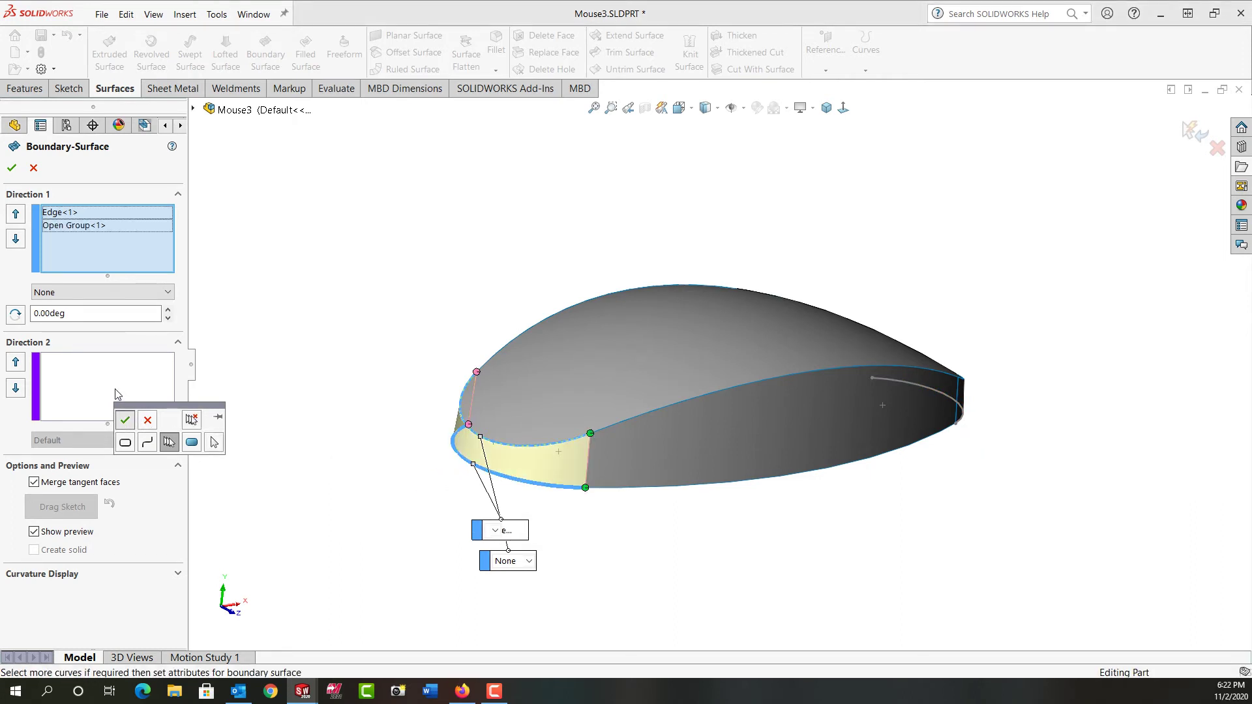
- Use both side edges as Direction 2 curves and create Boundary-Surface2
{"action": "left_click", "coordinate": [114, 374]}
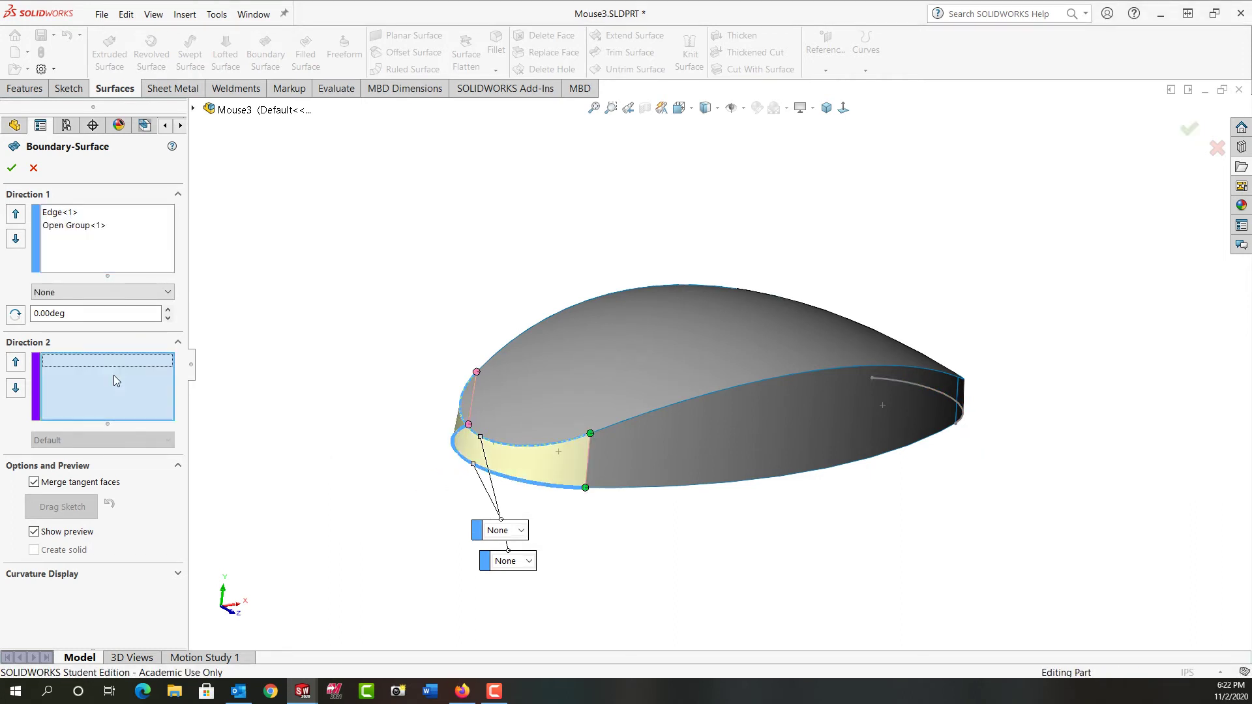
{"action": "left_click", "coordinate": [587, 478]}
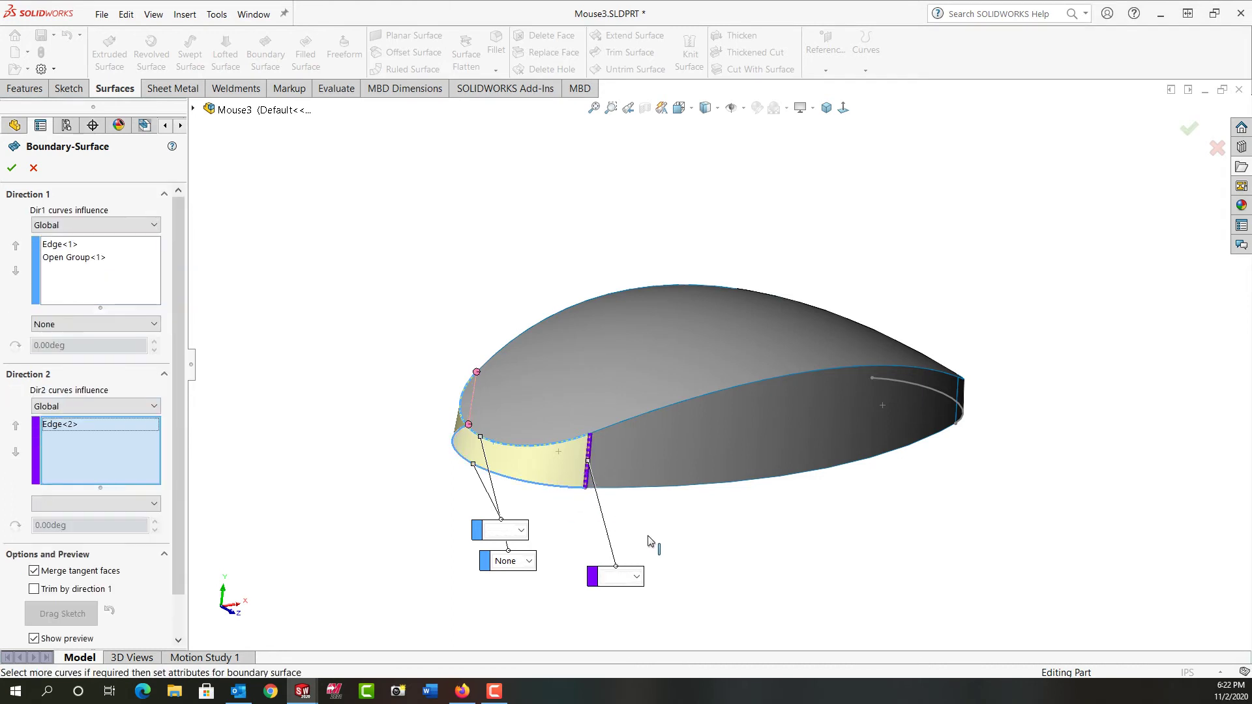
{"action": "middle_click_drag", "start_coordinate": [650, 545], "coordinate": [678, 531]}
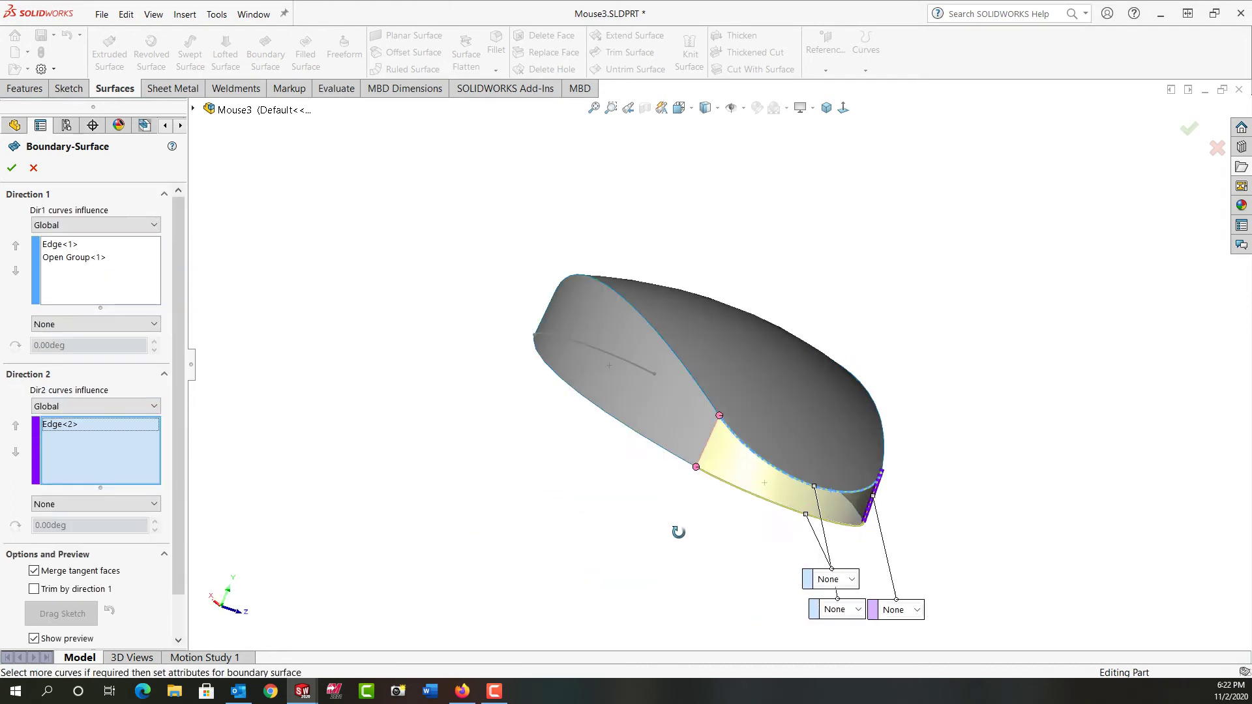
{"action": "left_click", "coordinate": [704, 458]}
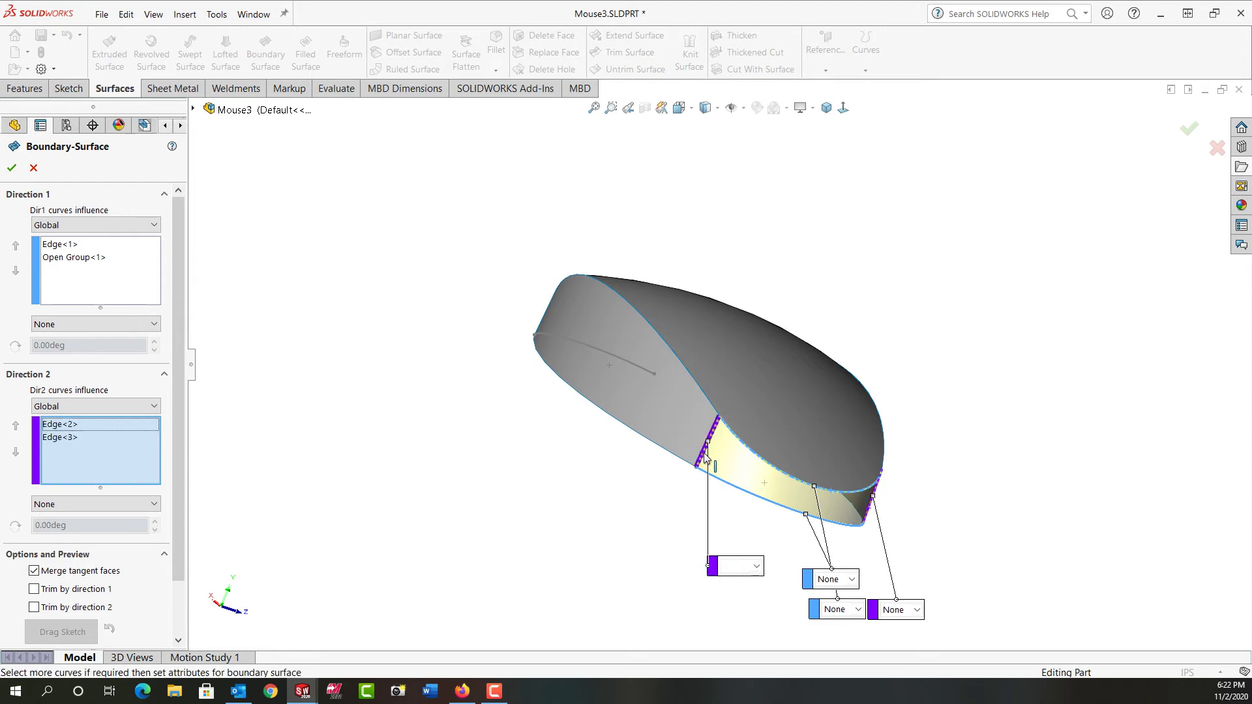
{"action": "left_click", "coordinate": [11, 167]}
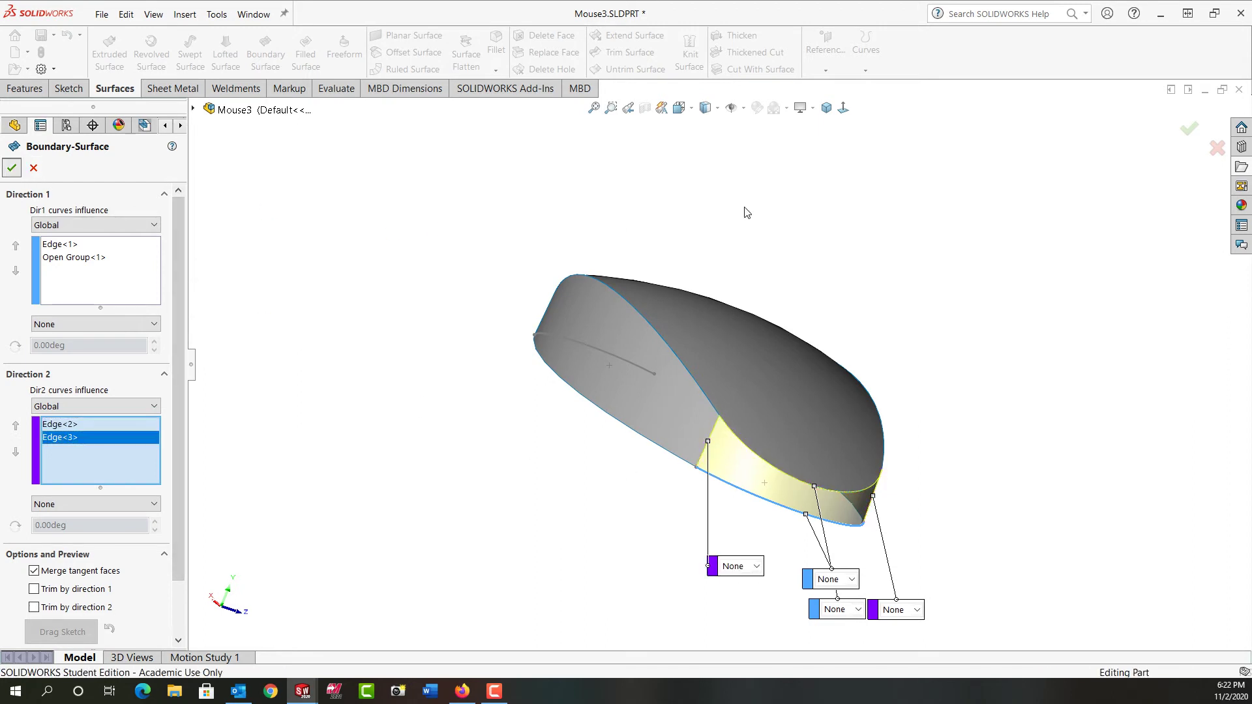
- Return to the isometric view and clear the current selection
{"action": "left_click", "coordinate": [826, 108]}
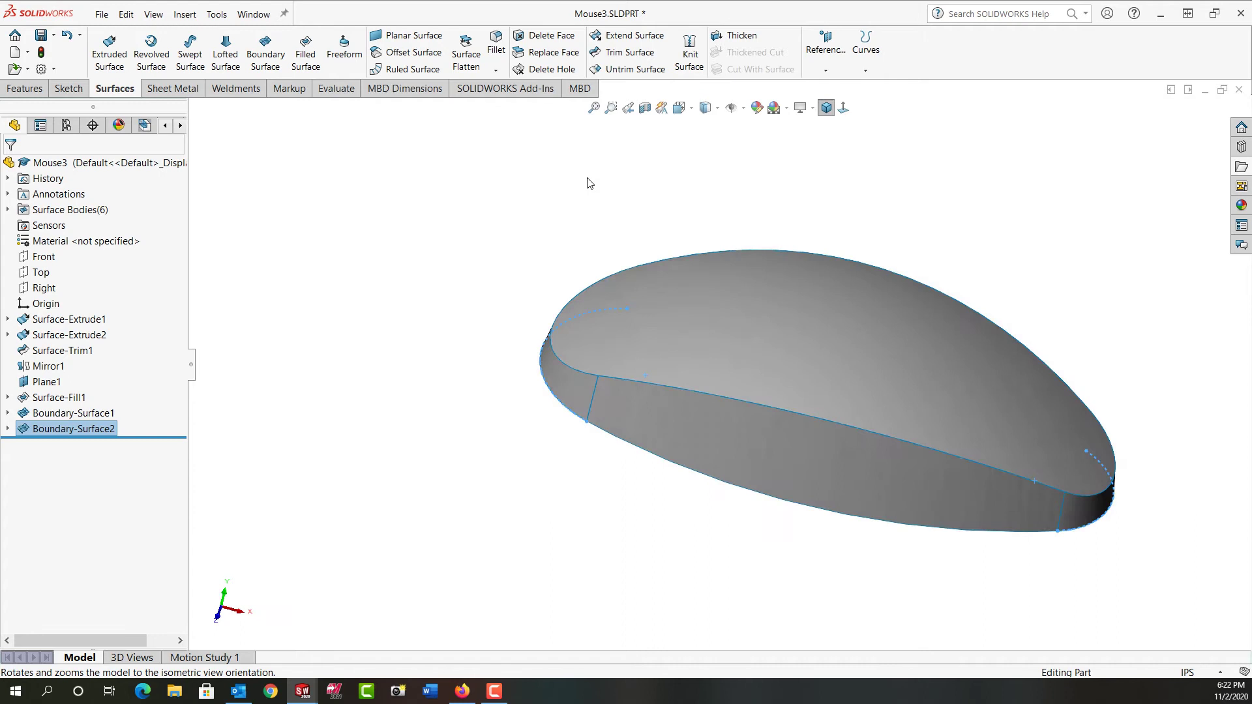
{"action": "key", "text": "Escape"}
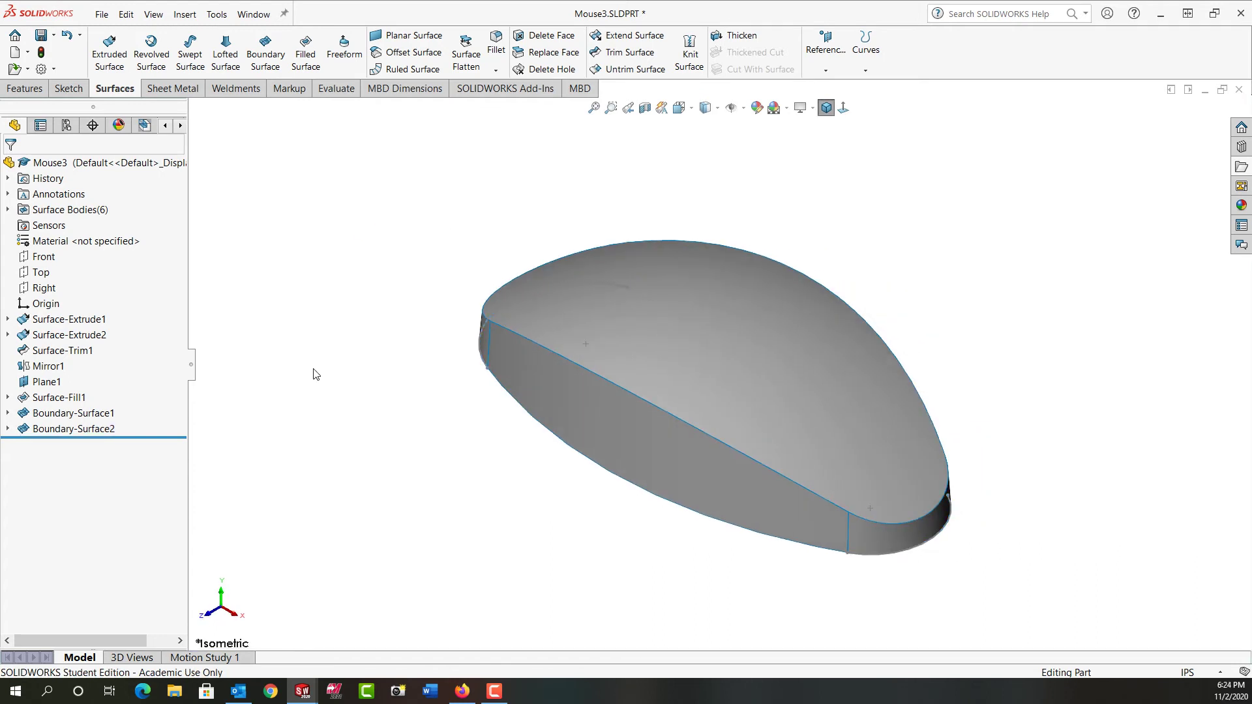
{"action": "left_click", "coordinate": [337, 437]}
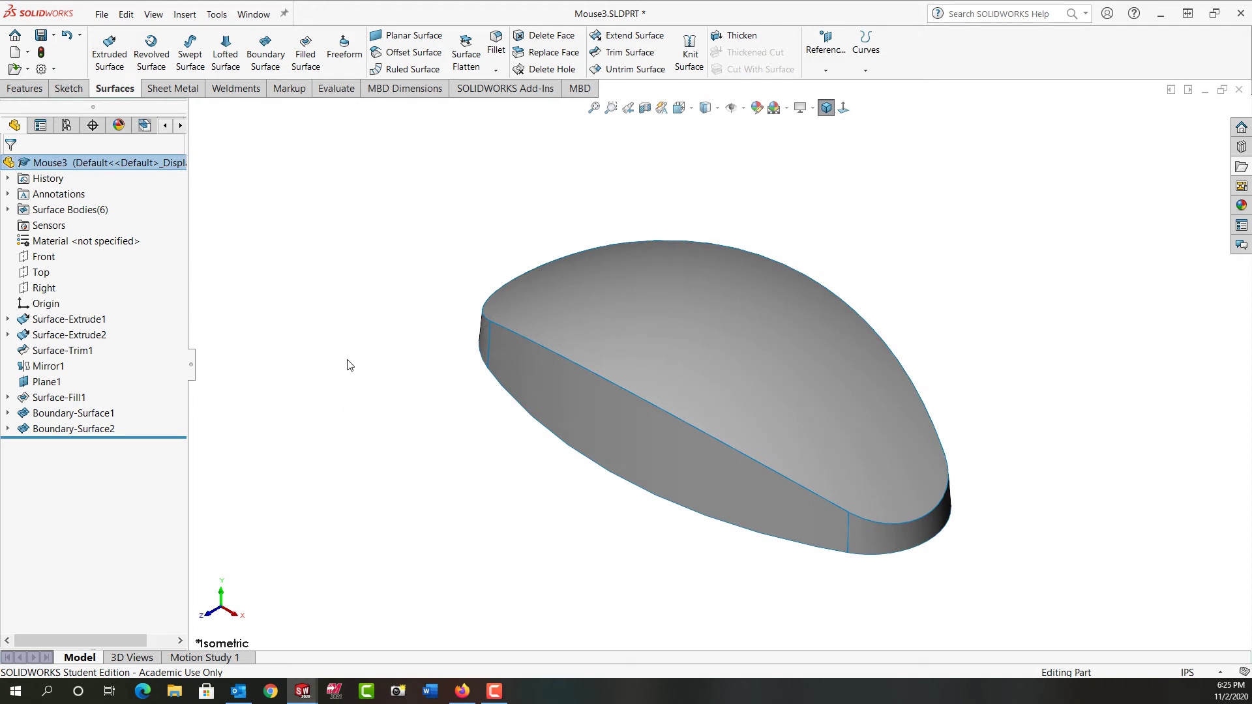
- Cap the open bottom with a planar surface bounded by its four bottom edges
{"action": "left_click", "coordinate": [413, 35]}
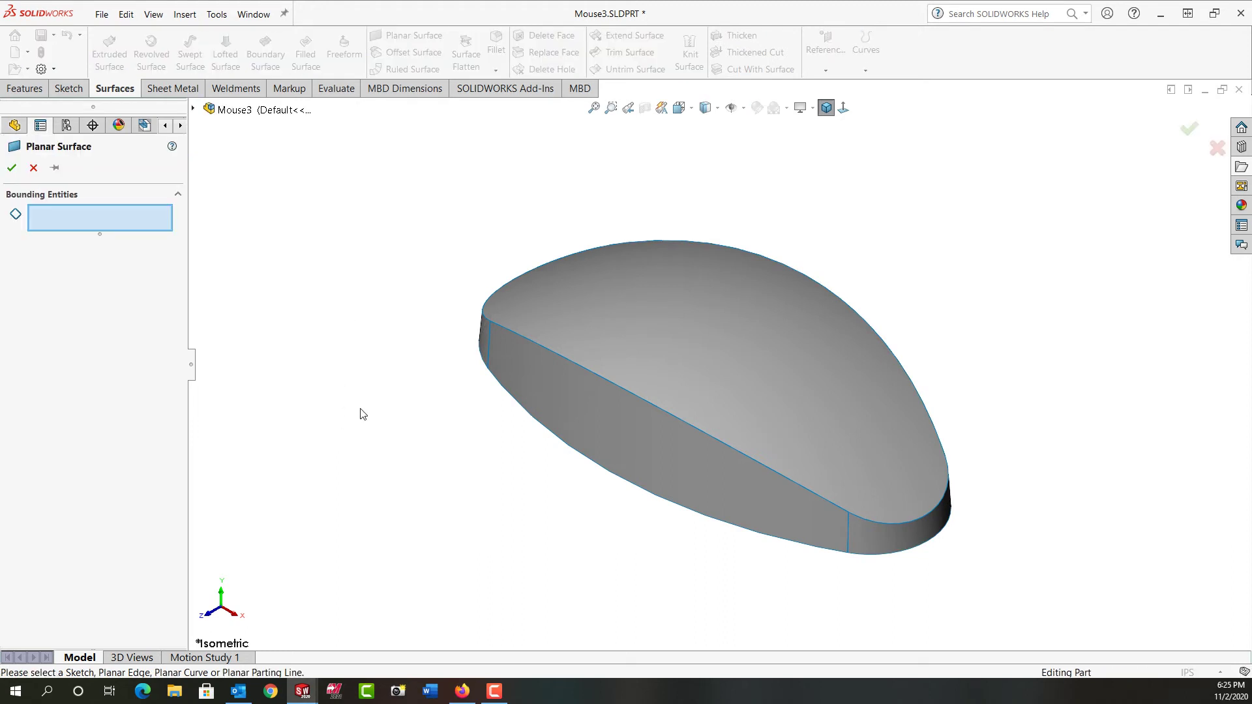
{"action": "middle_click_drag", "start_coordinate": [363, 414], "coordinate": [388, 209]}
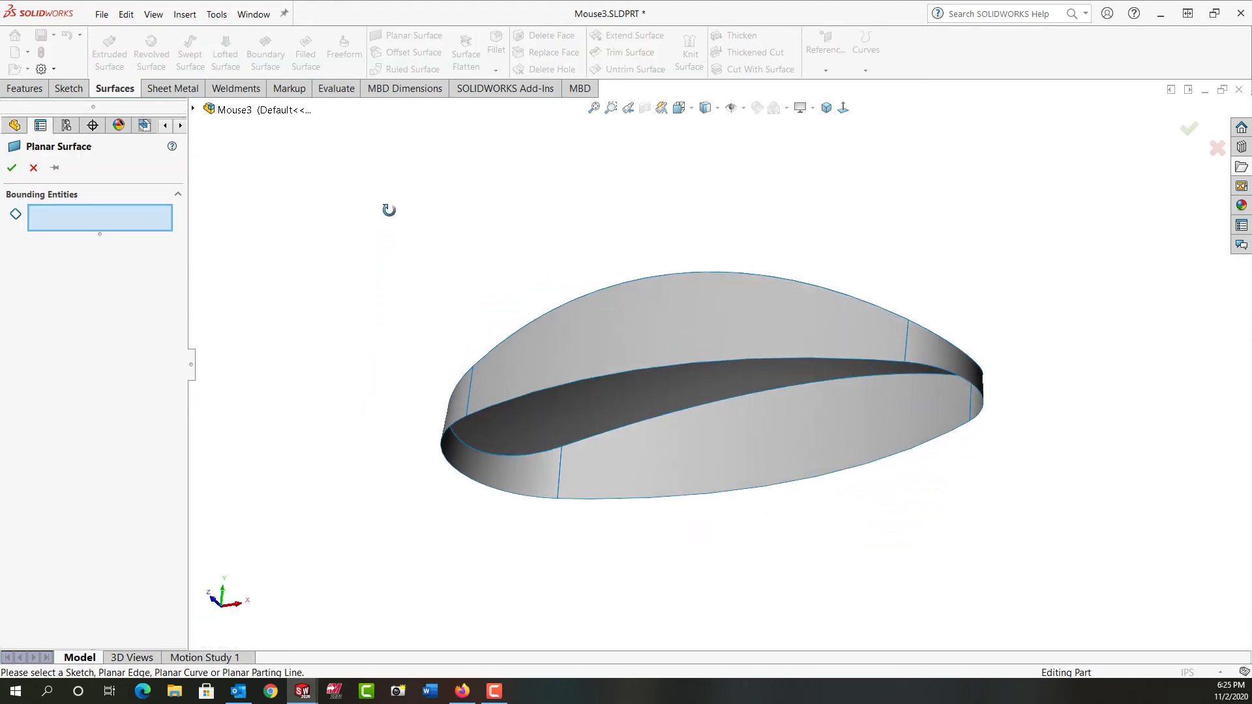
{"action": "left_click", "coordinate": [497, 499]}
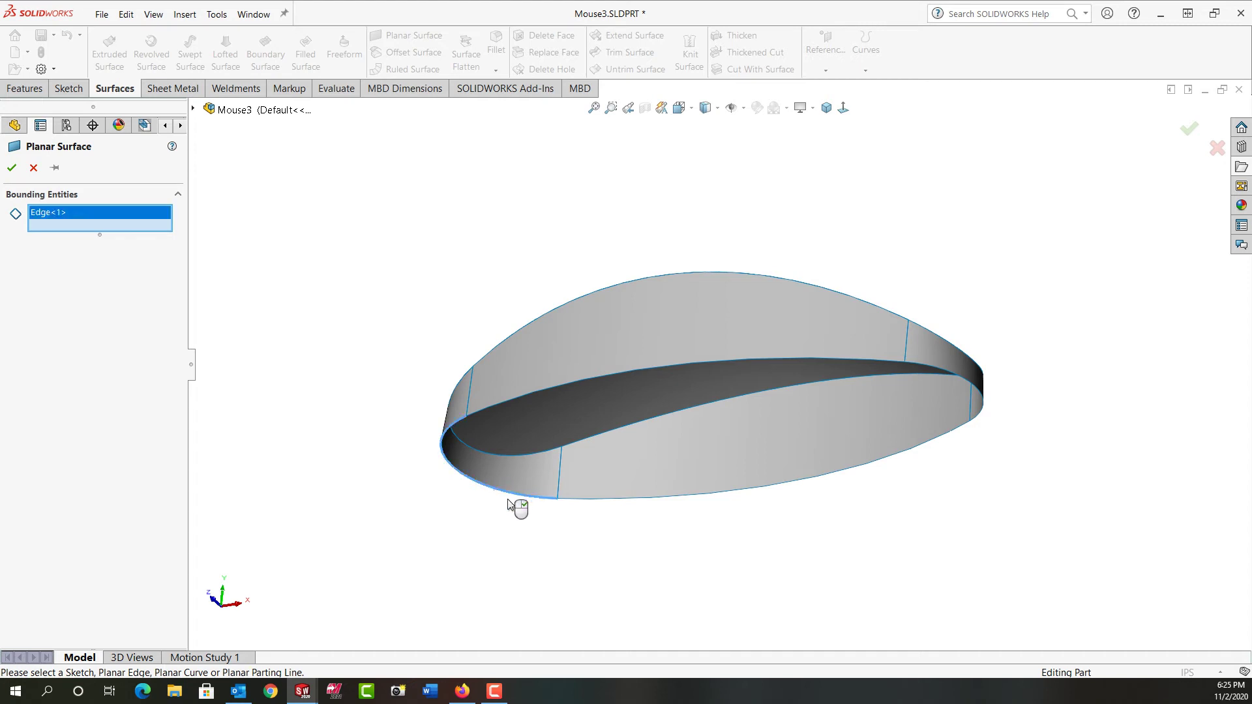
{"action": "left_click", "coordinate": [603, 500]}
{"action": "left_click", "coordinate": [984, 412]}
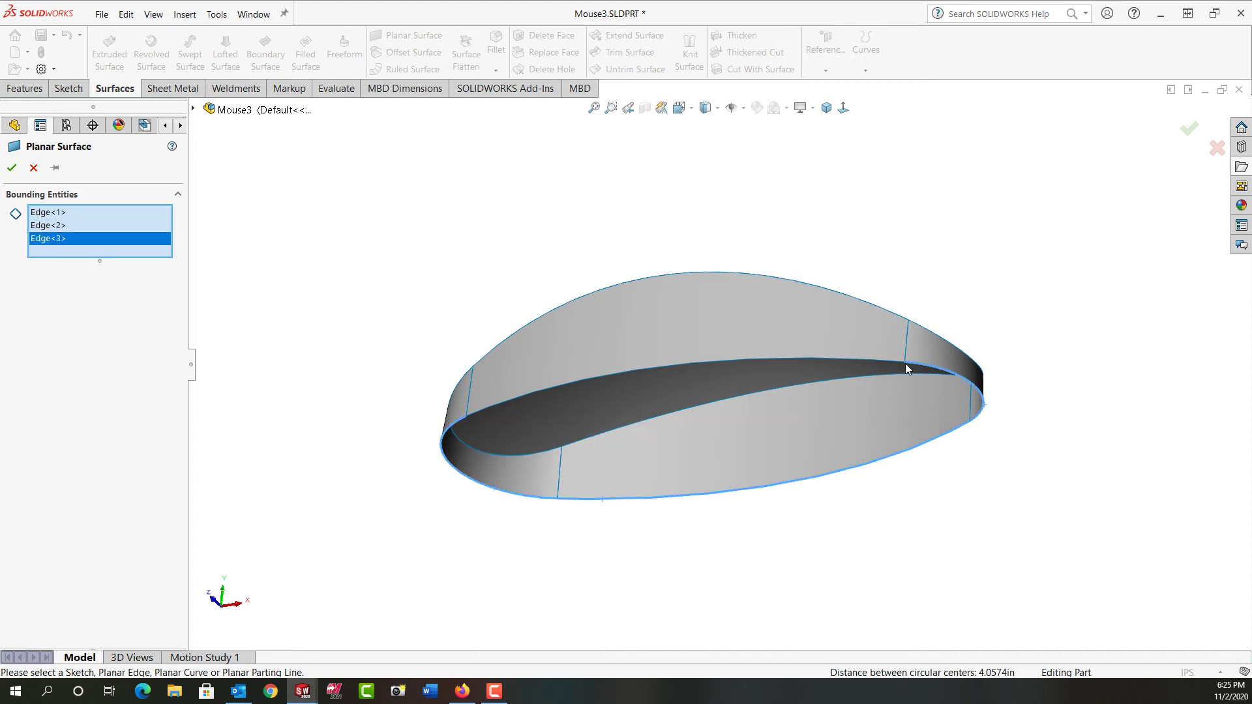
{"action": "left_click", "coordinate": [890, 361]}
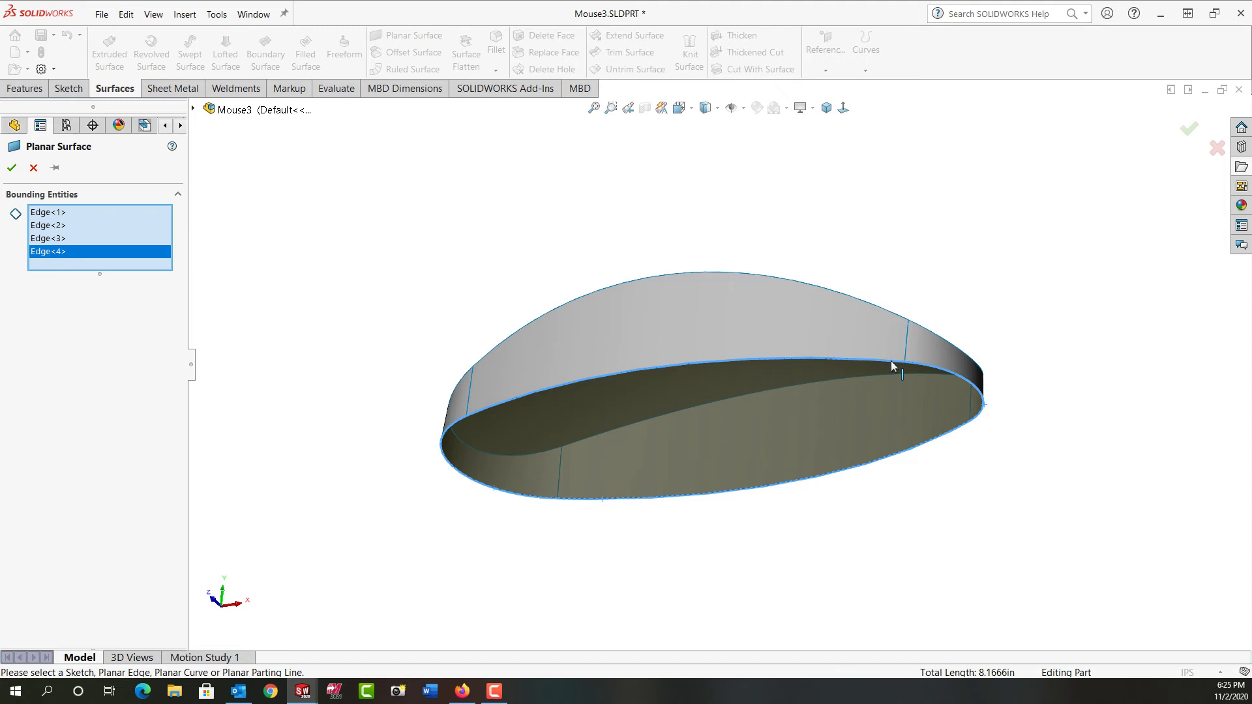
{"action": "key", "text": "Return"}
{"action": "middle_click_drag", "start_coordinate": [890, 361], "coordinate": [802, 397]}
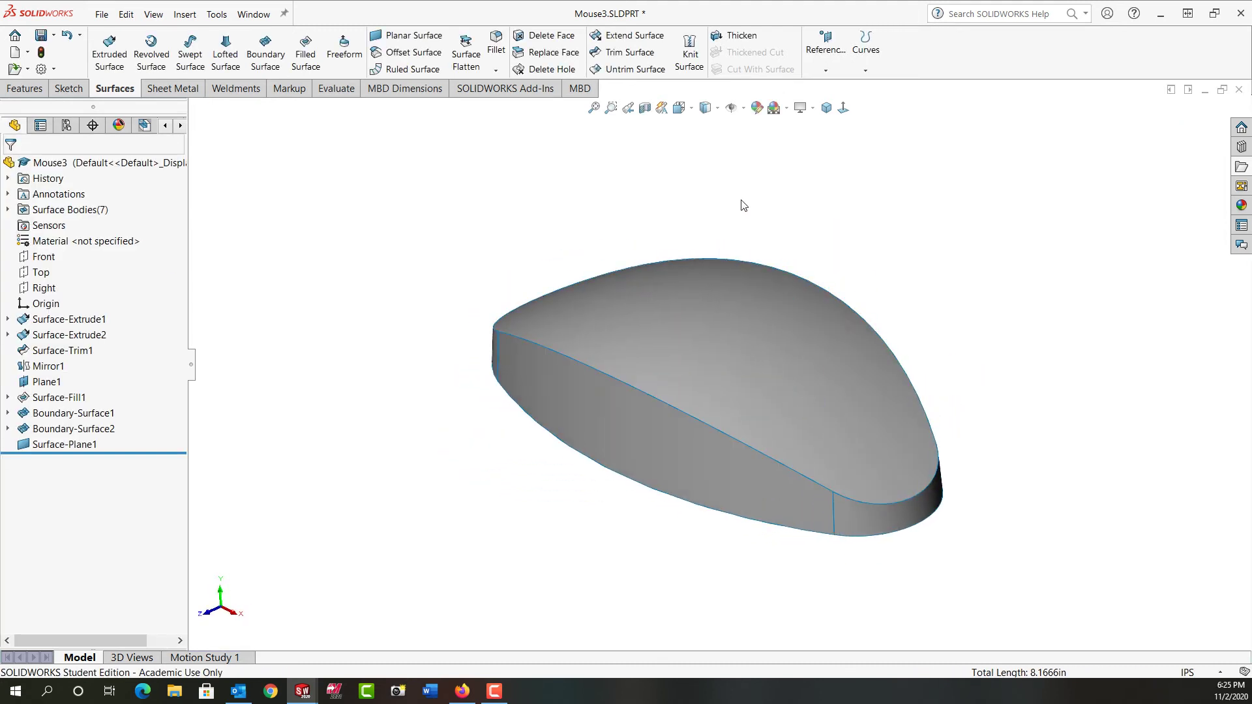
- Knit the top, side, end, Mirror1 and Surface-Plane1 surfaces into one body with merged entities
{"action": "left_click", "coordinate": [689, 55]}
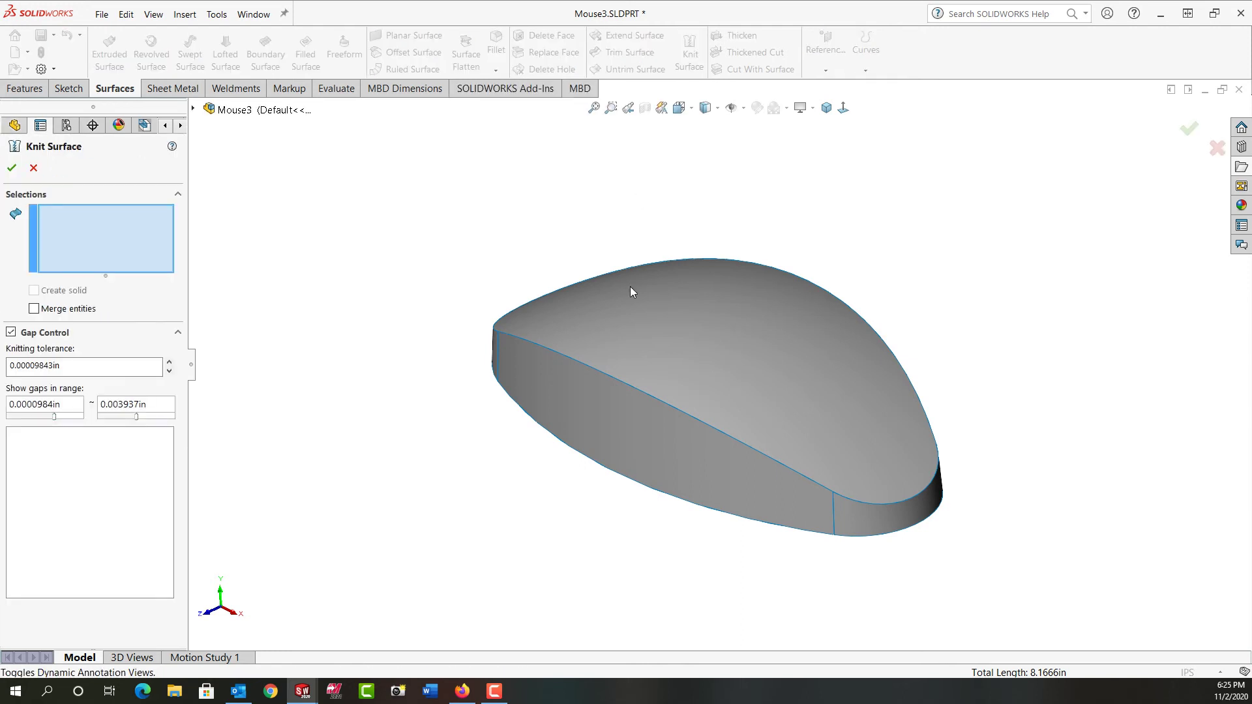
{"action": "left_click", "coordinate": [630, 295]}
{"action": "left_click", "coordinate": [652, 433]}
{"action": "left_click", "coordinate": [885, 521]}
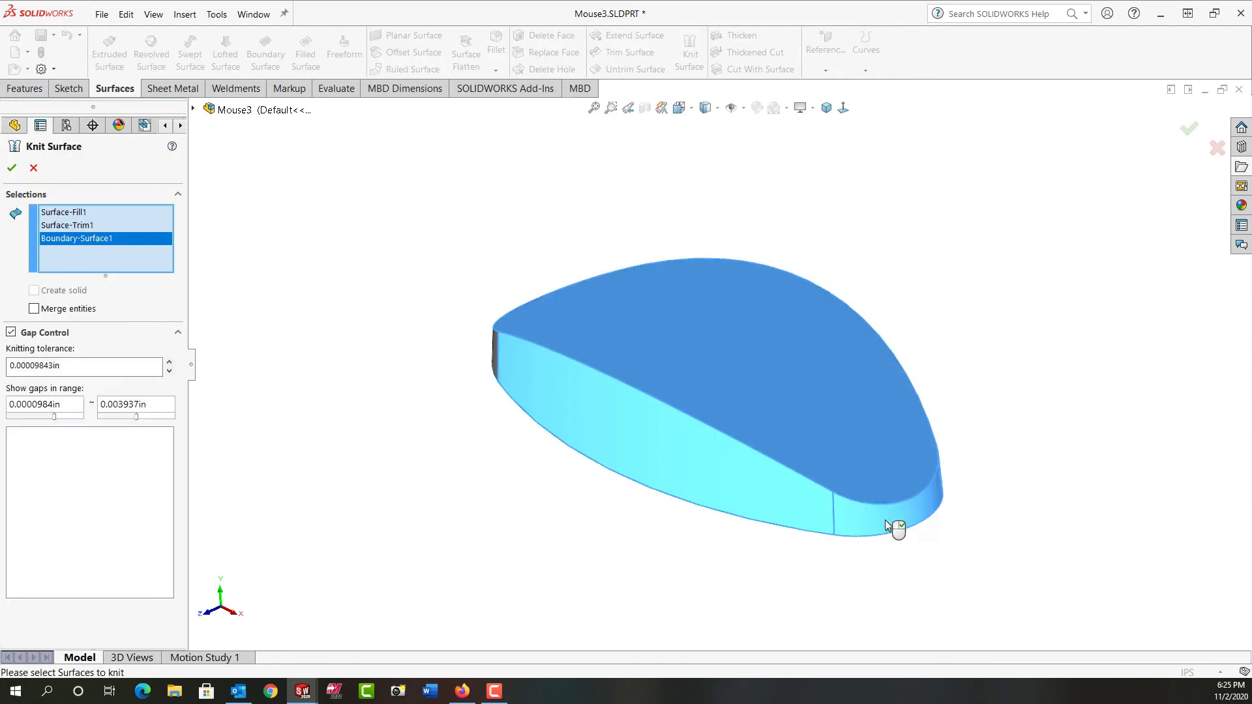
{"action": "middle_click_drag", "start_coordinate": [659, 491], "coordinate": [548, 448]}
{"action": "left_click", "coordinate": [551, 365]}
{"action": "middle_click_drag", "start_coordinate": [551, 365], "coordinate": [639, 382]}
{"action": "left_click", "coordinate": [609, 358]}
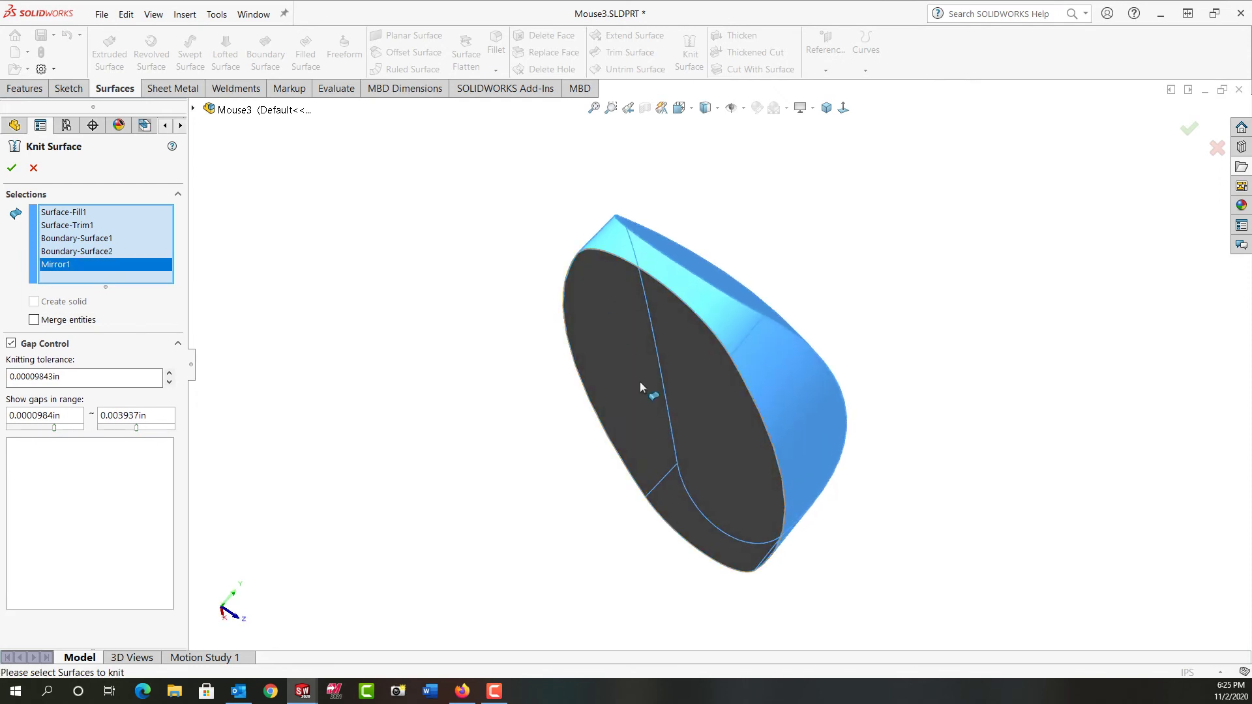
{"action": "left_click", "coordinate": [640, 385]}
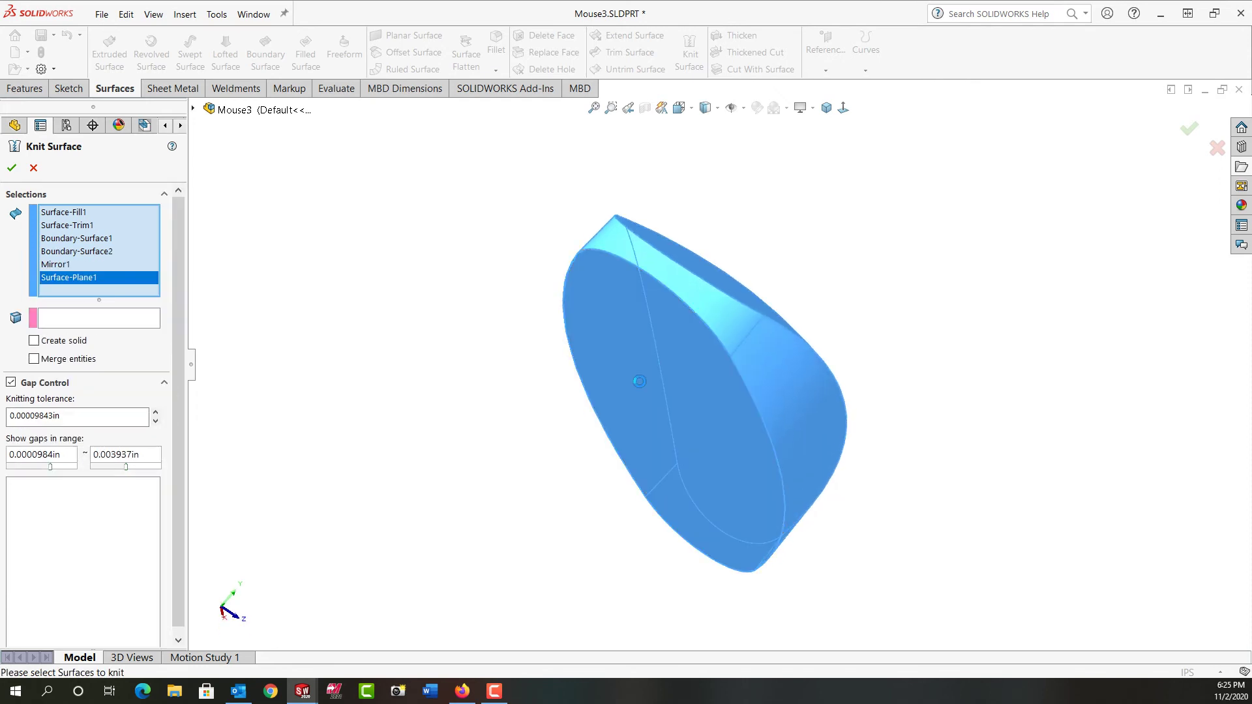
{"action": "left_click", "coordinate": [826, 109]}
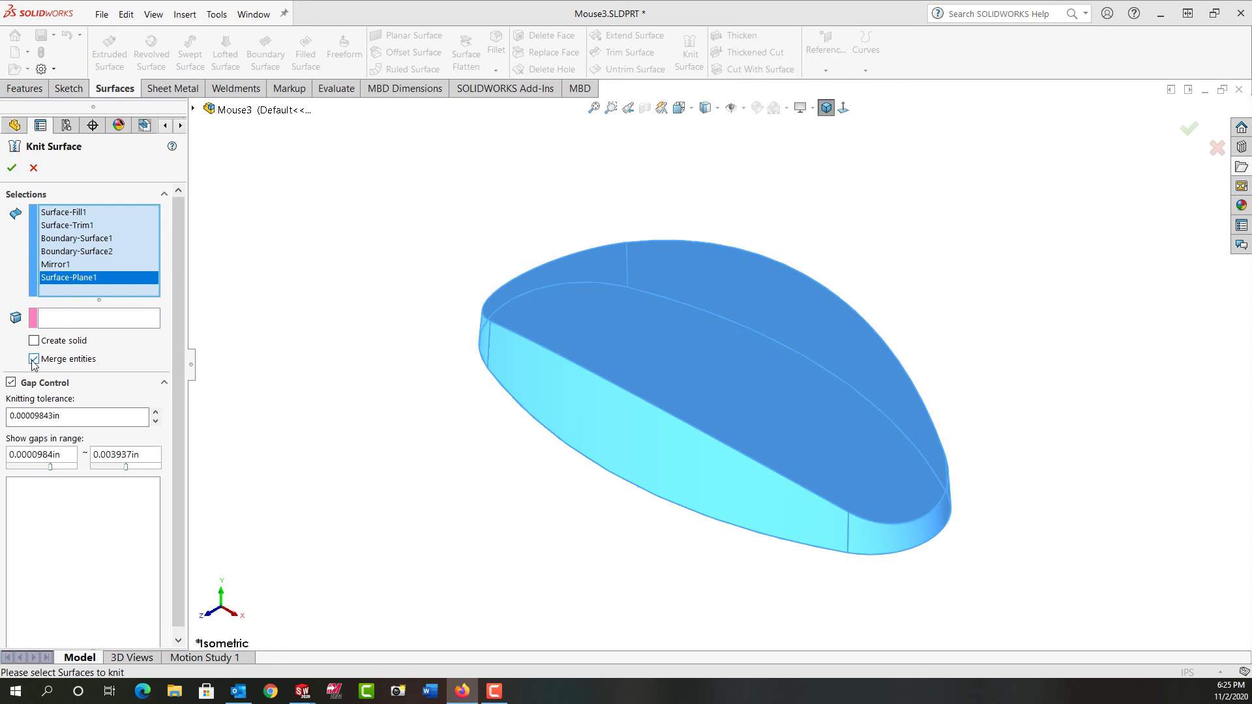
{"action": "left_click", "coordinate": [12, 167]}
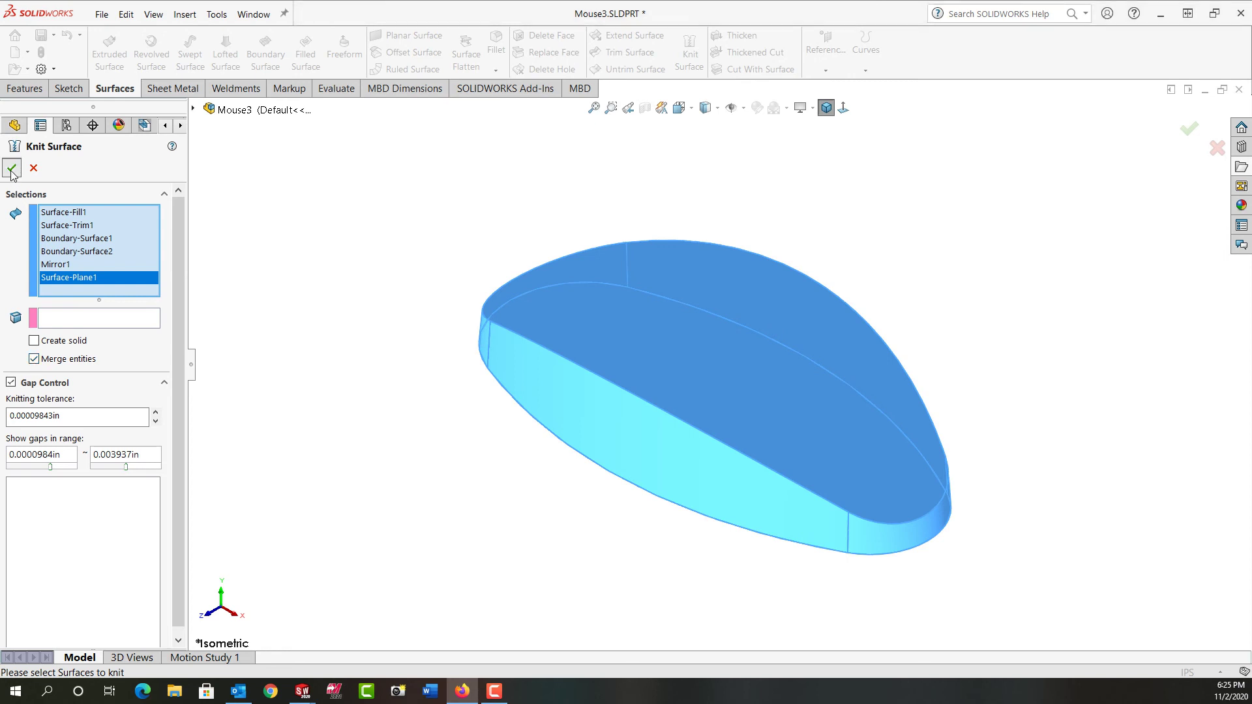
{"action": "middle_click_drag", "start_coordinate": [727, 398], "coordinate": [730, 343]}
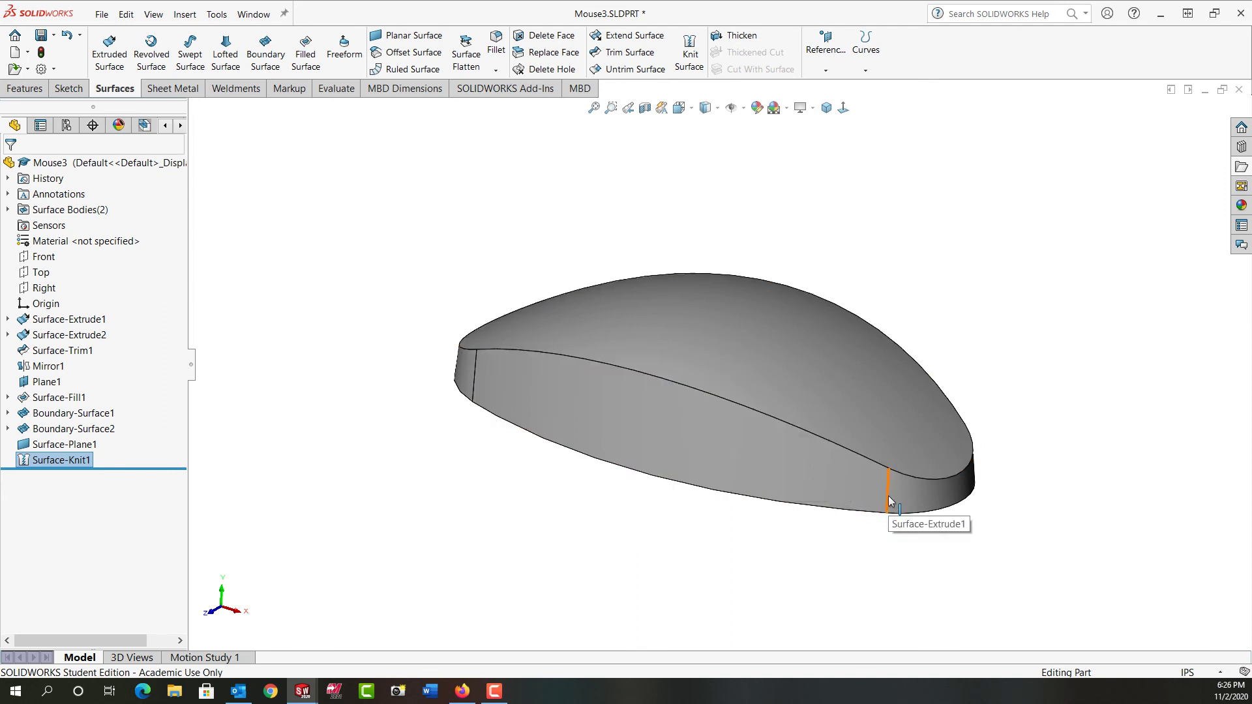
{"action": "middle_click_drag", "start_coordinate": [885, 497], "coordinate": [870, 518]}
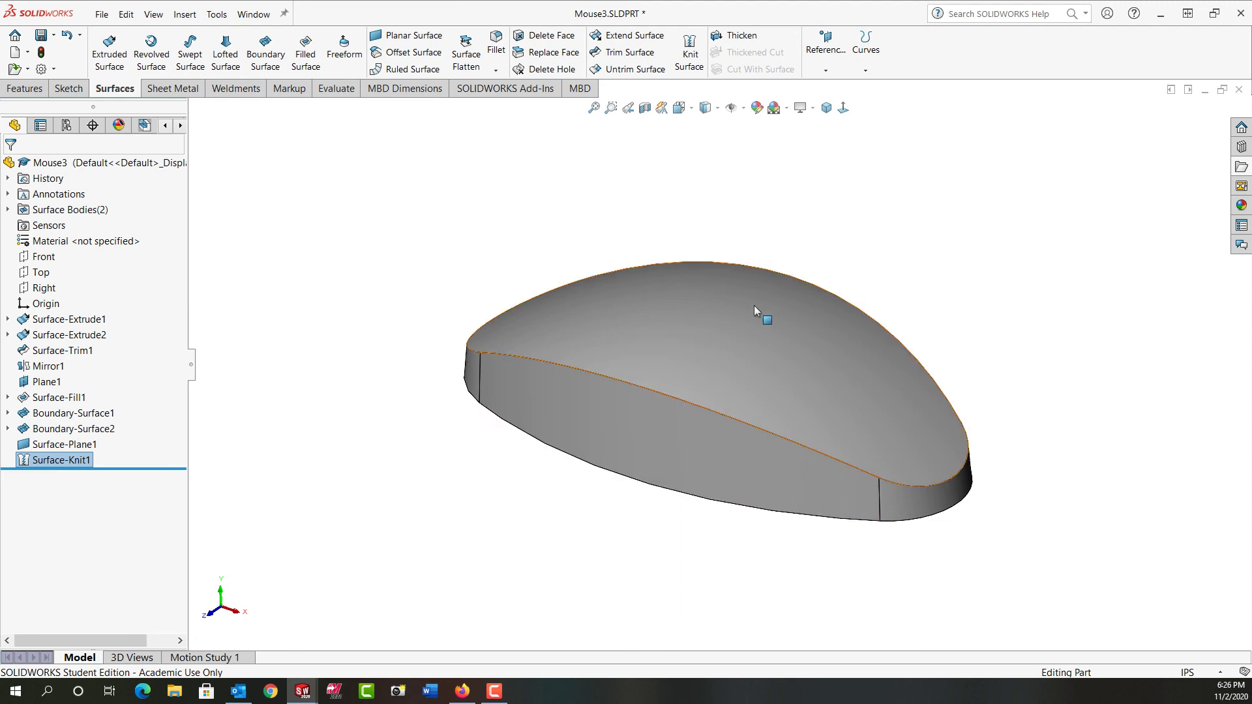
- Round the bottom edge loop of the knitted body with a 0.04in fillet
{"action": "left_click", "coordinate": [496, 51]}
{"action": "type", "text": "0.04"}
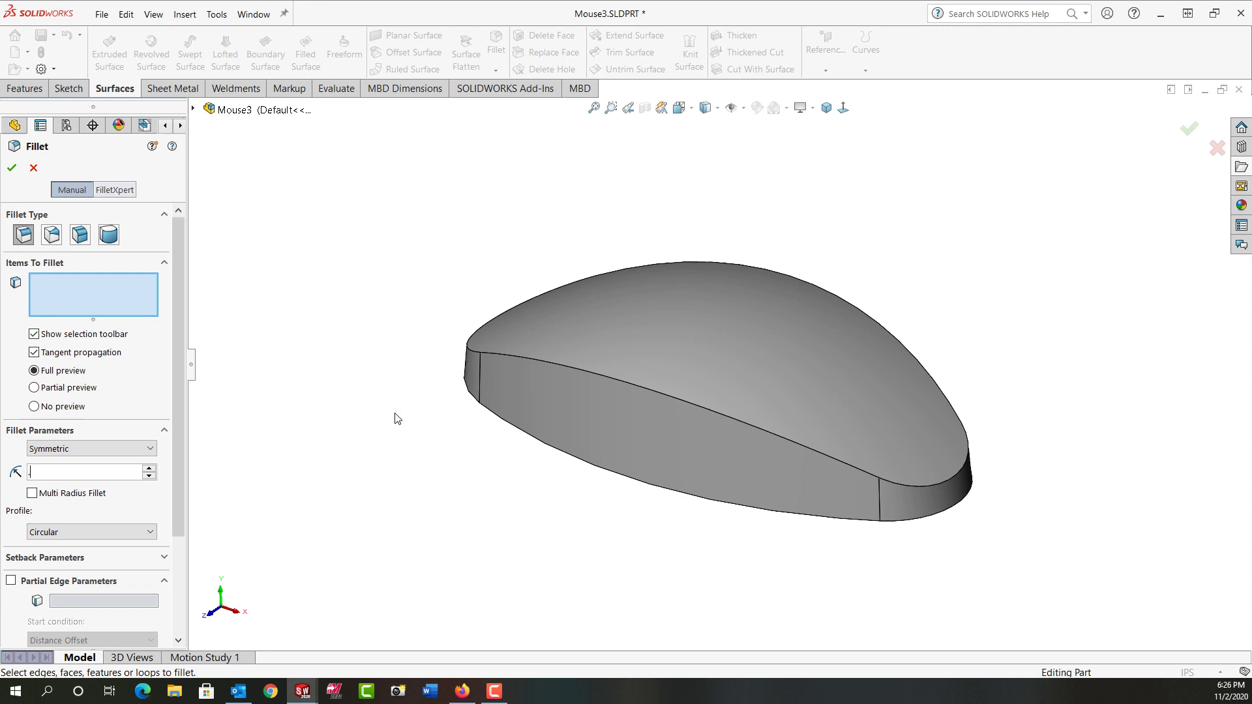
{"action": "key", "text": "Return"}
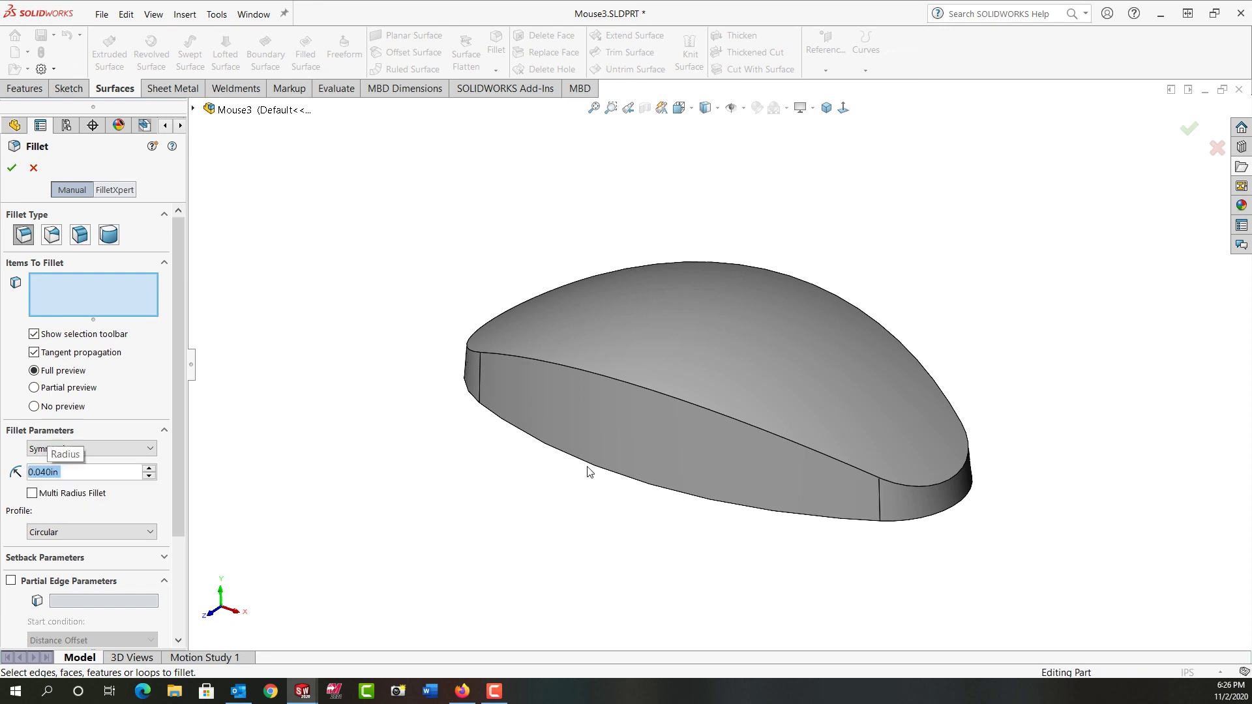
{"action": "left_click", "coordinate": [590, 466]}
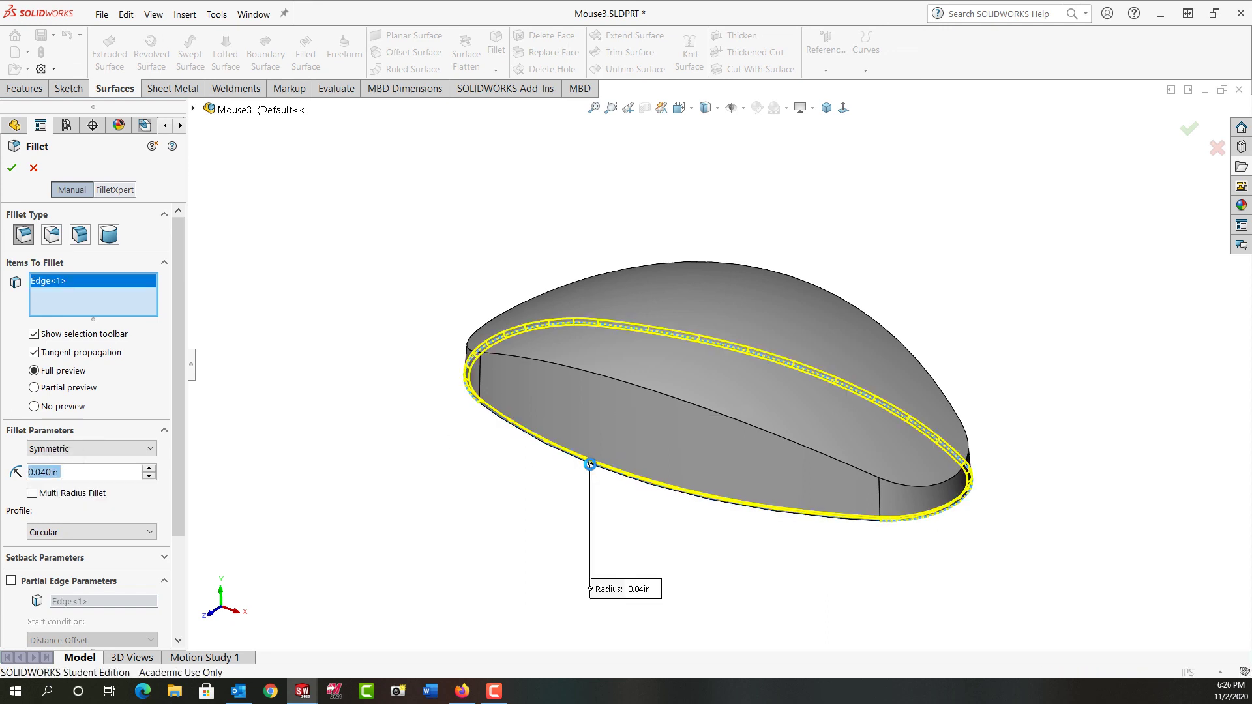
{"action": "key", "text": "Return"}
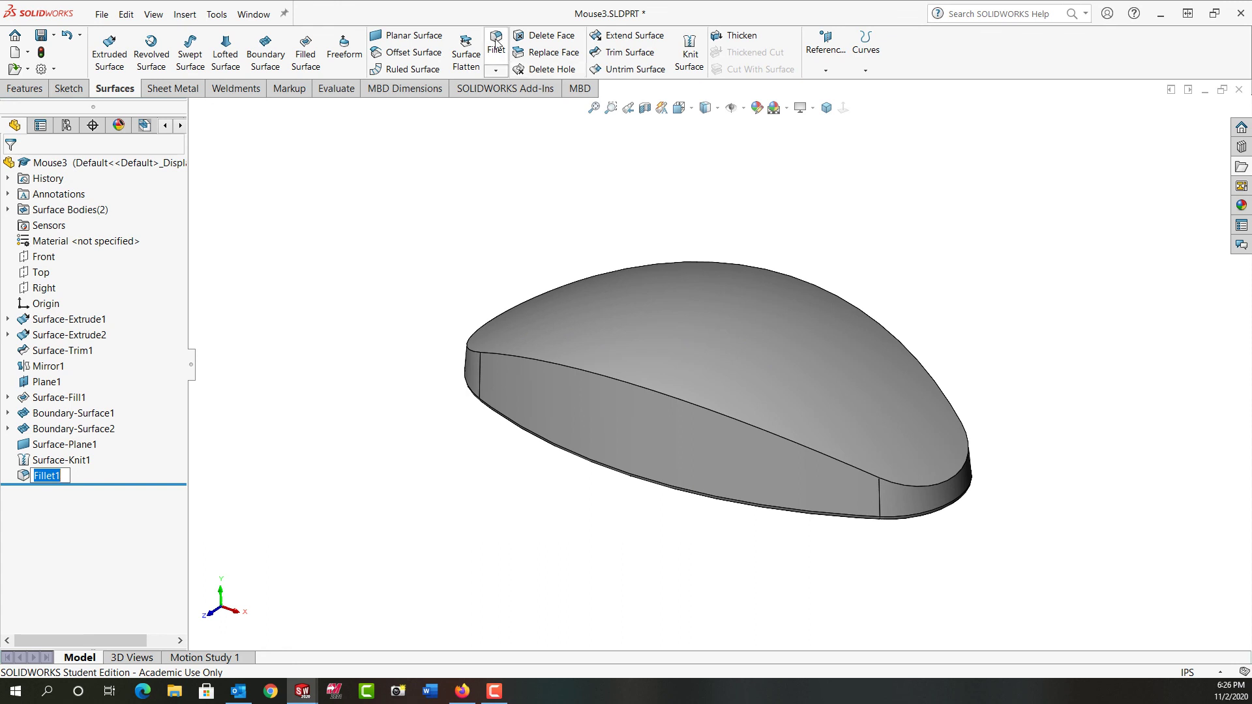
- Add a second 0.4in fillet, Fillet2, around the mouse body's top edge loop
{"action": "left_click", "coordinate": [497, 43]}
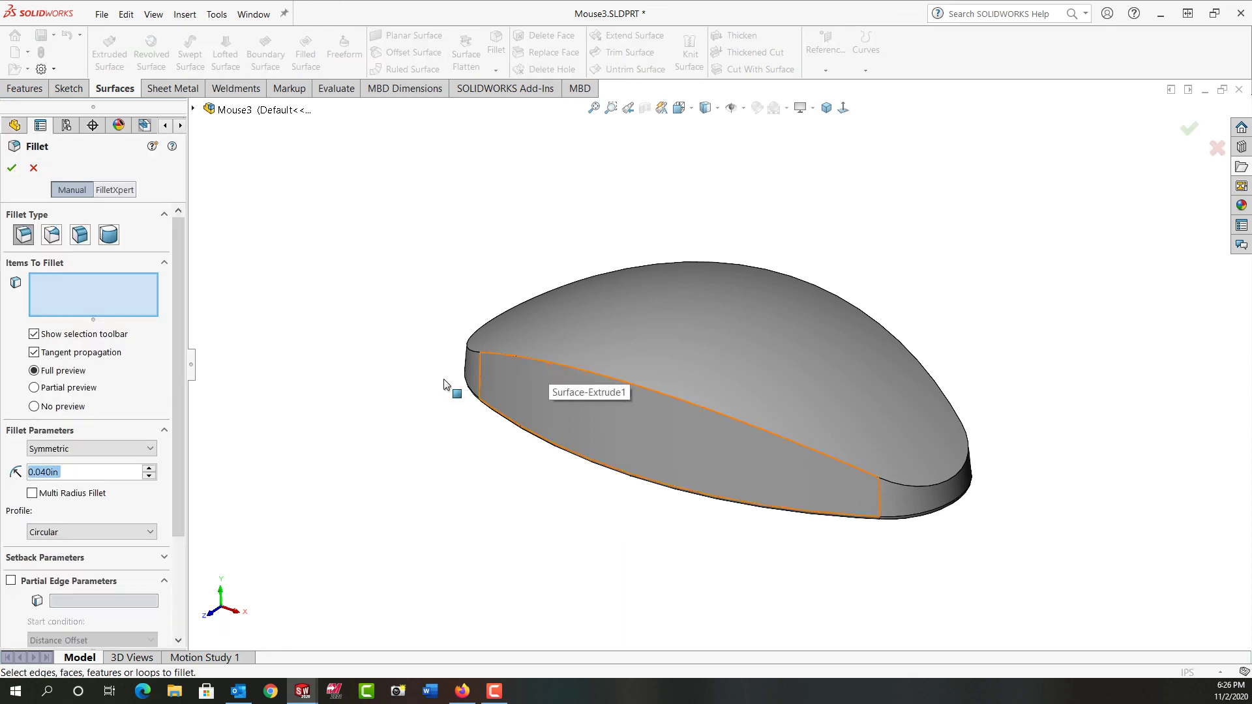
{"action": "left_click", "coordinate": [101, 454]}
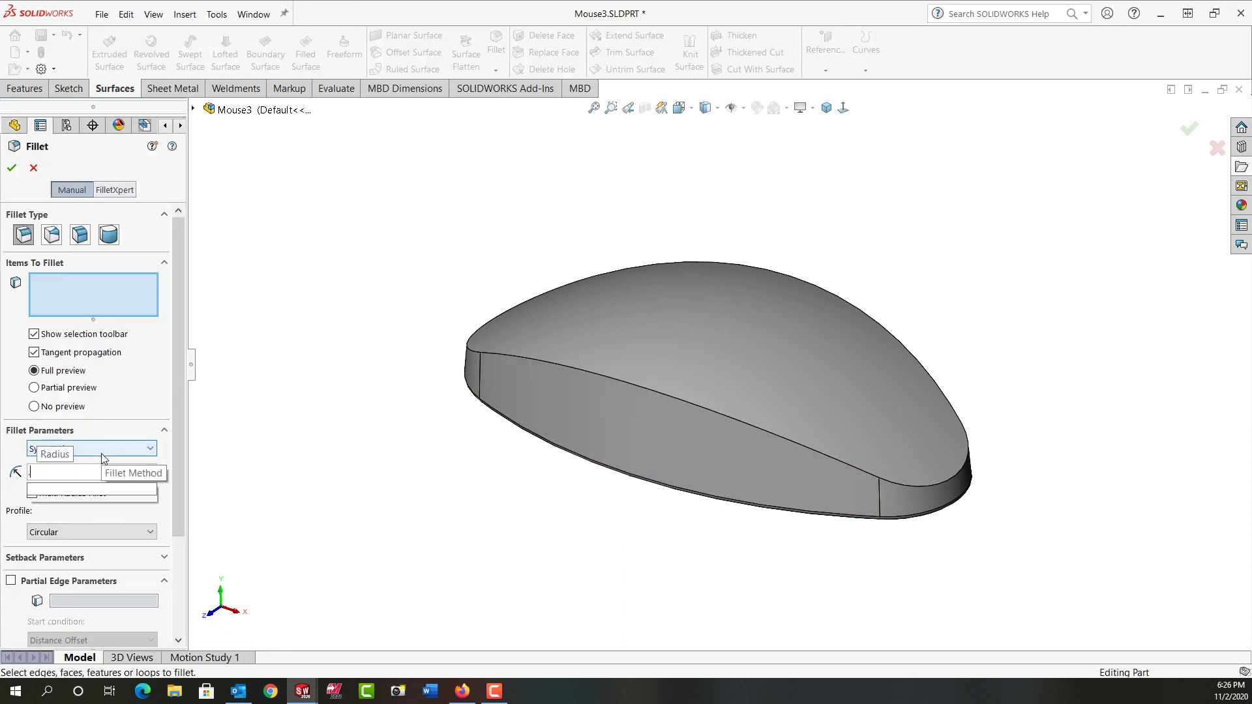
{"action": "left_click", "coordinate": [544, 360]}
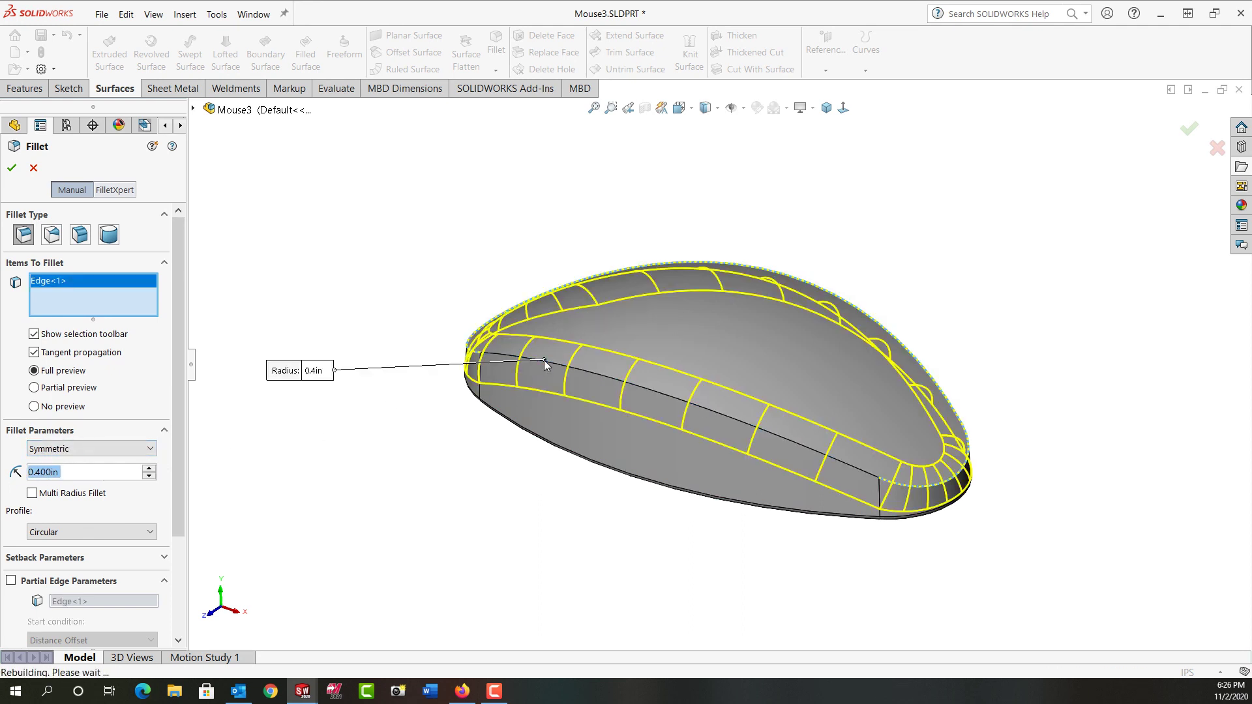
{"action": "key", "text": "Return"}
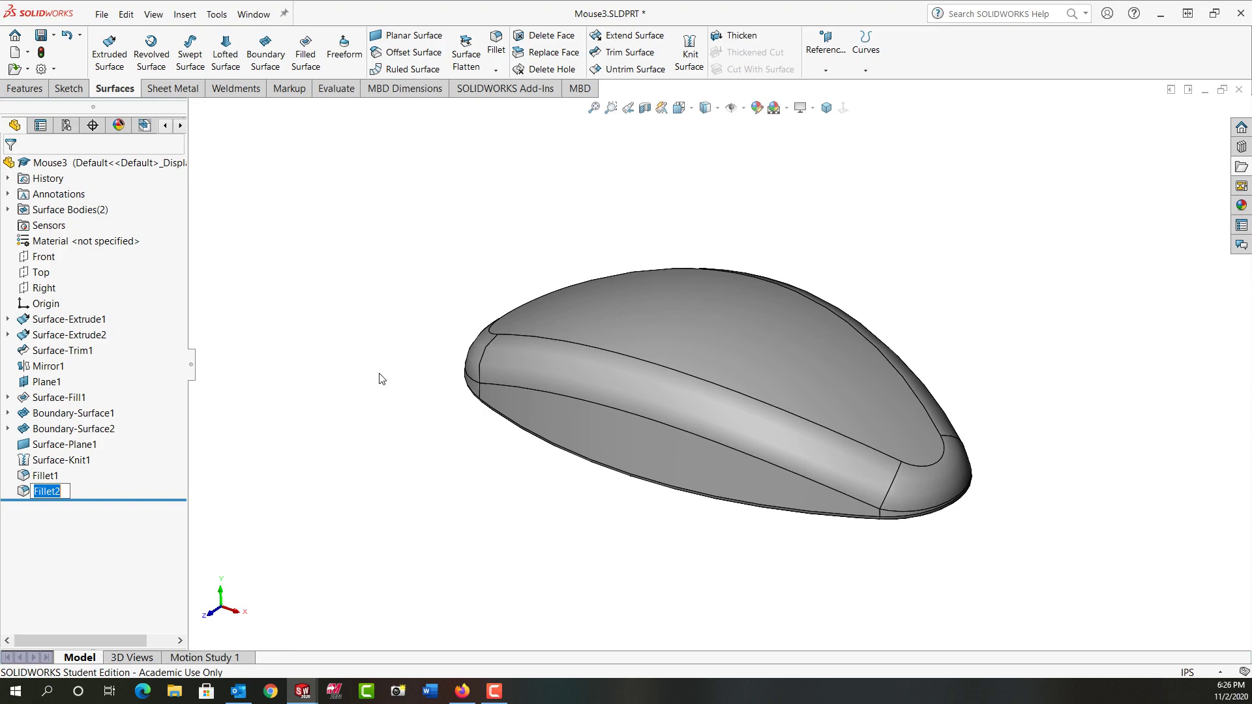